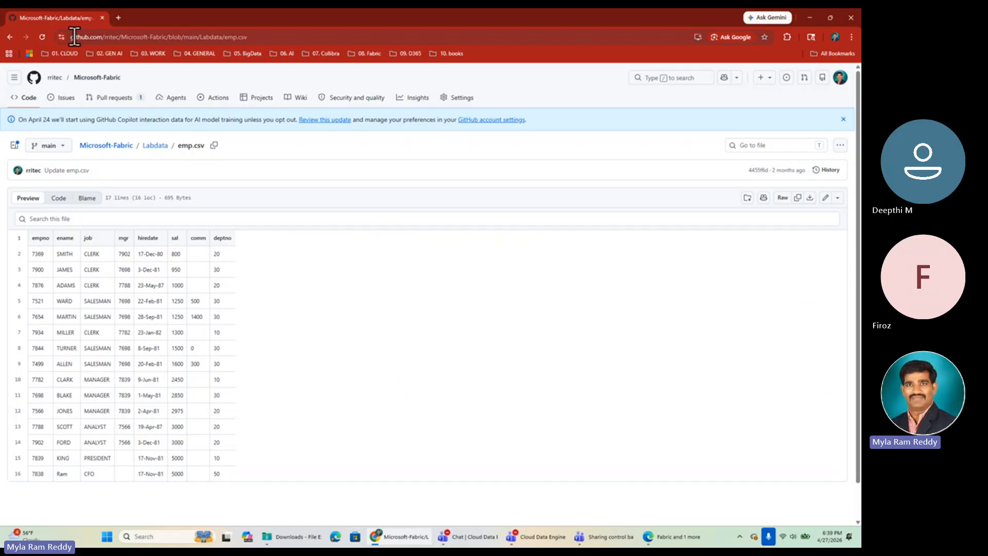
# View the raw version of emp.csv and return to its GitHub file page
pyautogui.moveTo(271, 35); pyautogui.dragTo(18, 35)
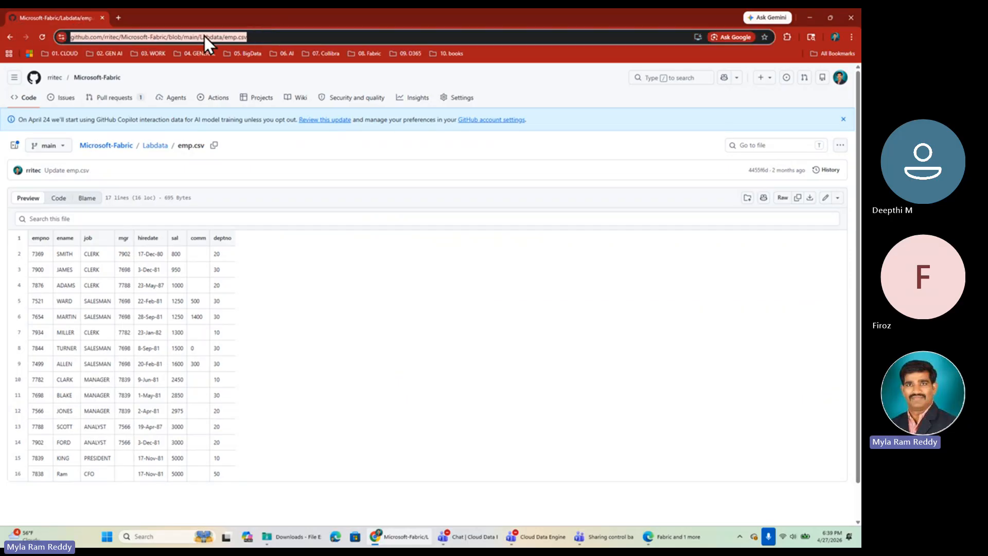
pyautogui.click(266, 32)
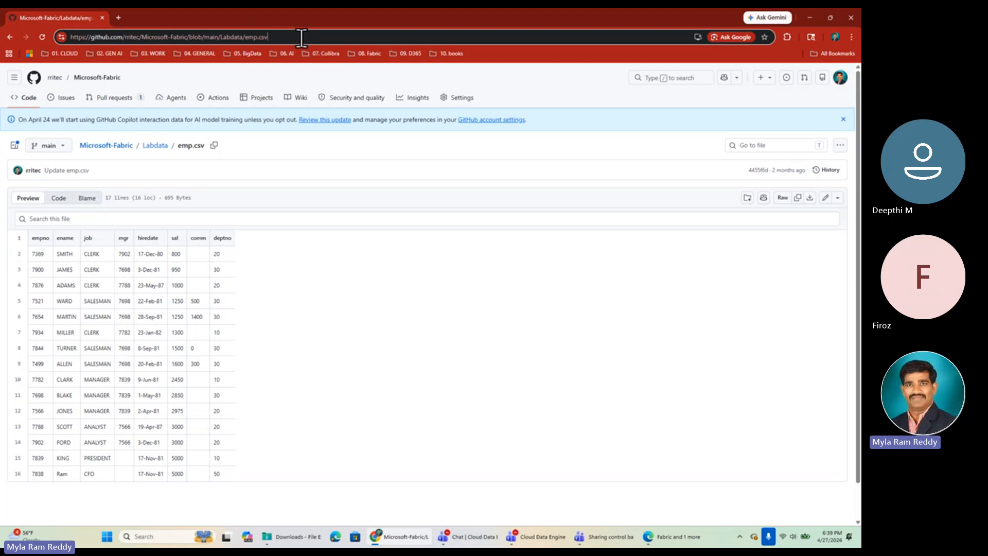
pyautogui.moveTo(303, 38); pyautogui.dragTo(62, 34)
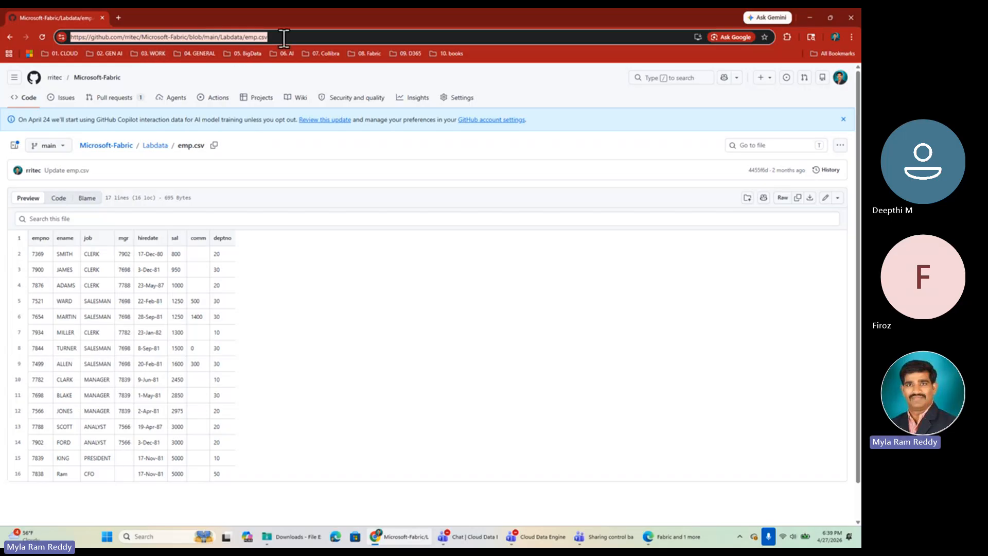
pyautogui.moveTo(269, 37); pyautogui.dragTo(68, 39)
pyautogui.click(782, 199)
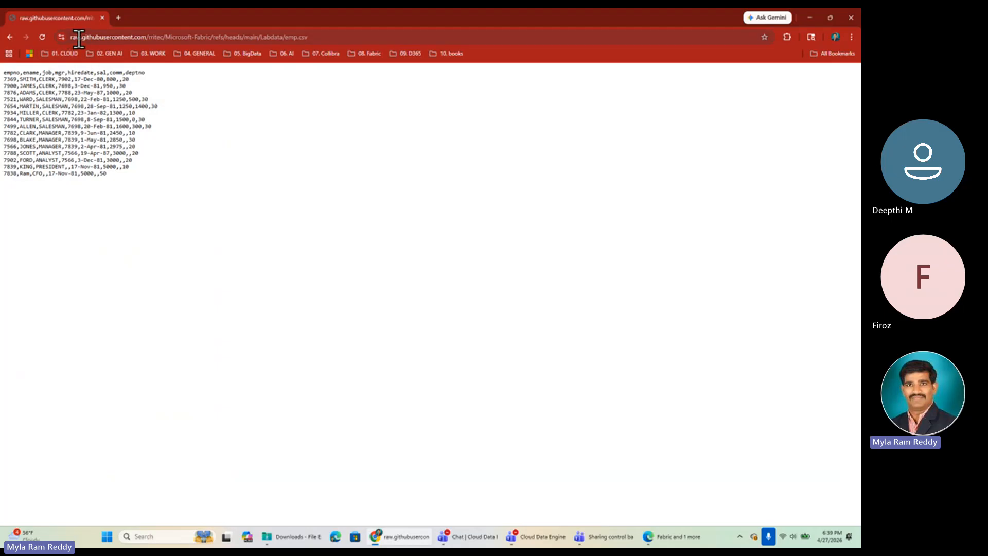
pyautogui.click(10, 36)
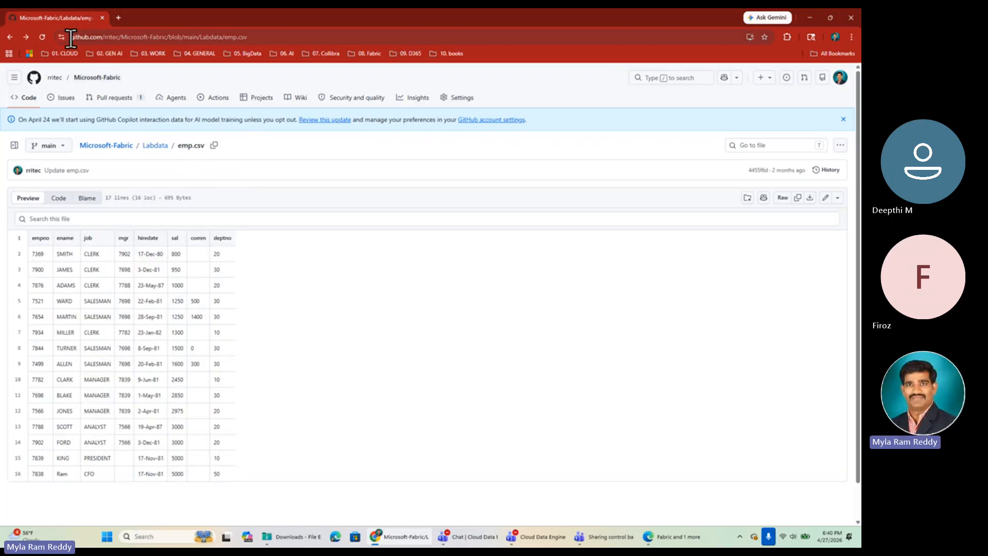
# Copy the GitHub page URL of emp.csv into a new Notepad document and maximize the Notepad window
pyautogui.click(258, 38)
pyautogui.hotkey('ctrl', 'c')
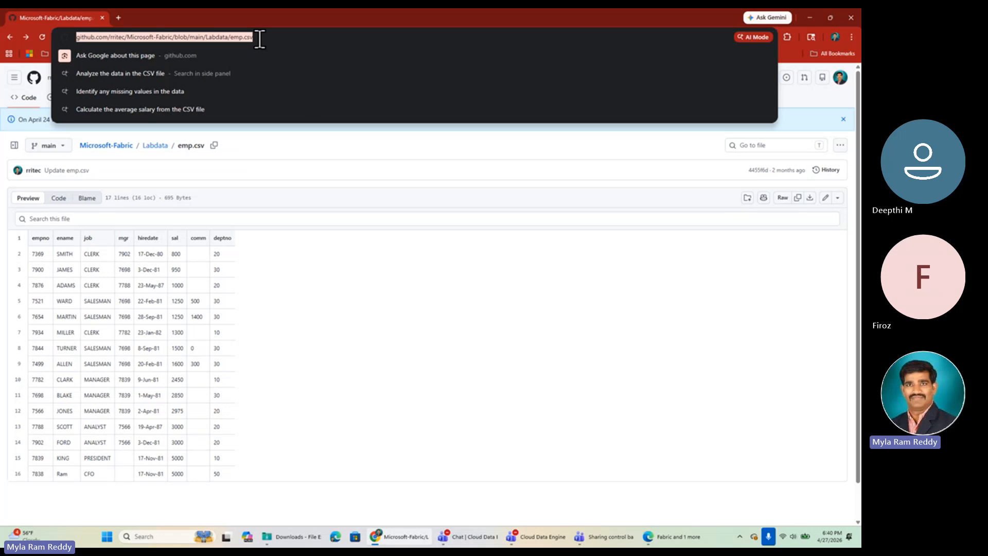
pyautogui.click(158, 541)
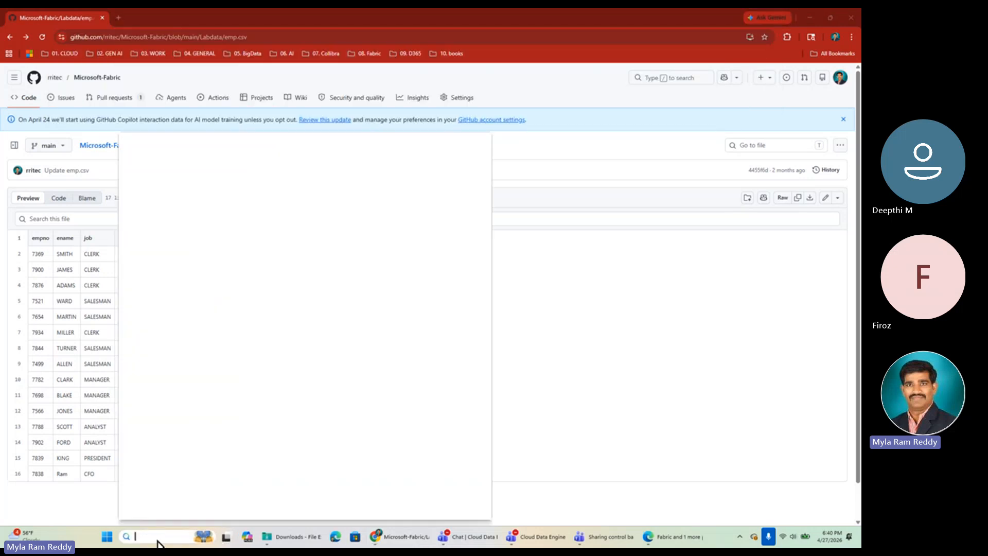
pyautogui.write('note')
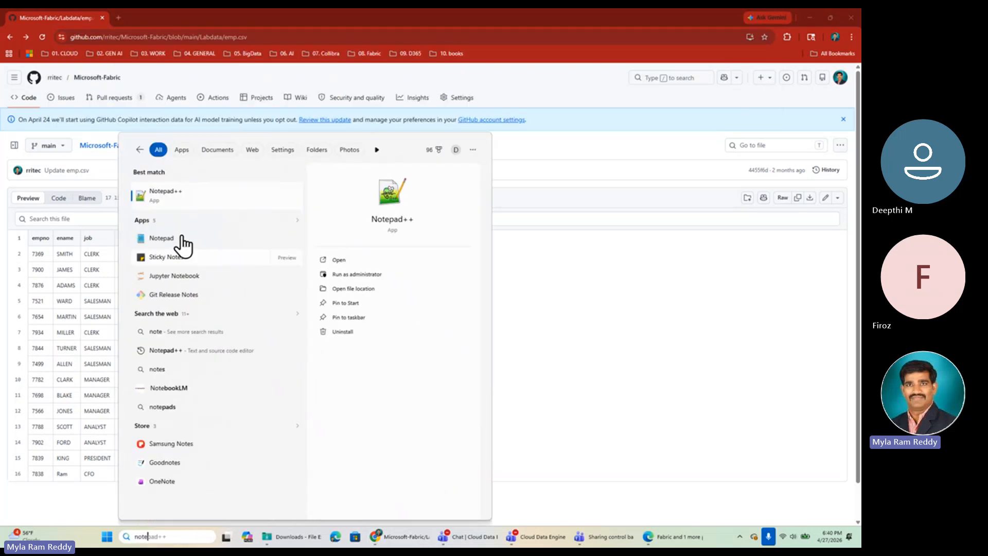
pyautogui.click(178, 241)
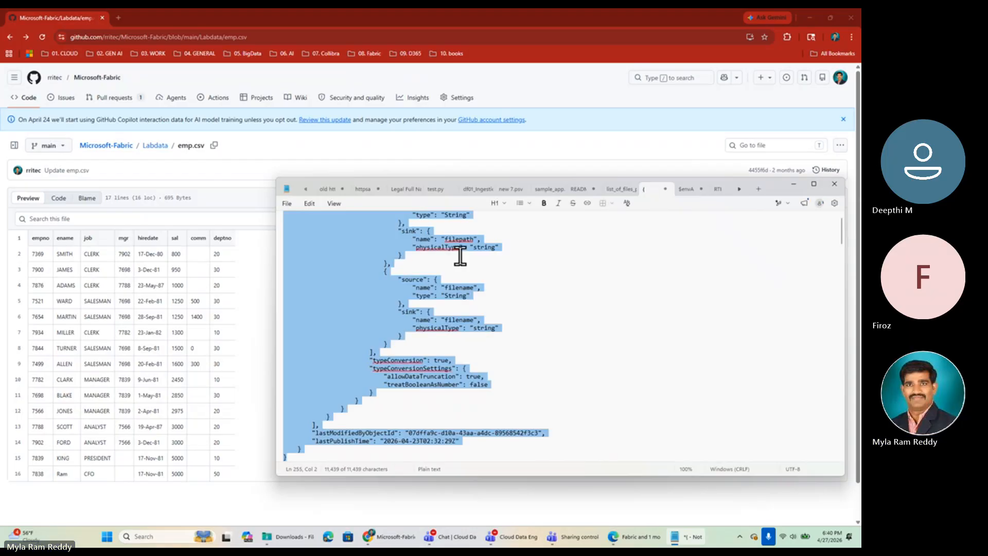
pyautogui.click(289, 205)
pyautogui.click(301, 221)
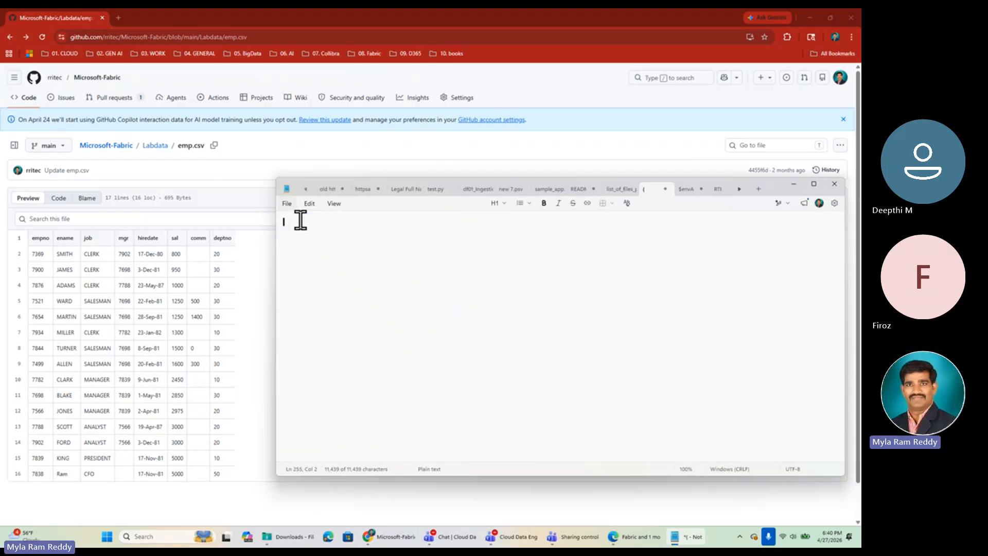
pyautogui.hotkey('ctrl', 'v')
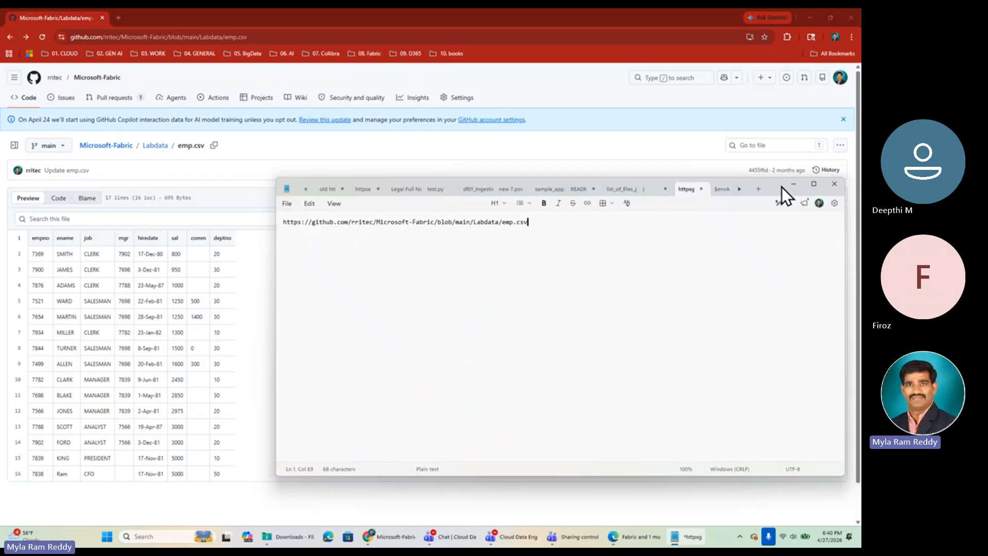
pyautogui.click(814, 184)
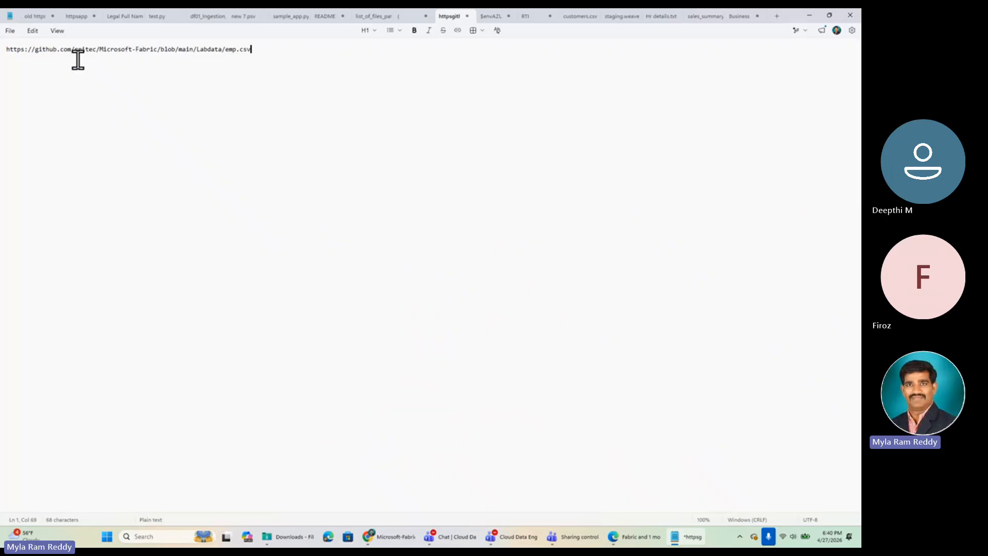
# Open the raw view of emp.csv in the browser and paste its URL on the second line of the Notepad document
pyautogui.hotkey('alt', 'Tab')
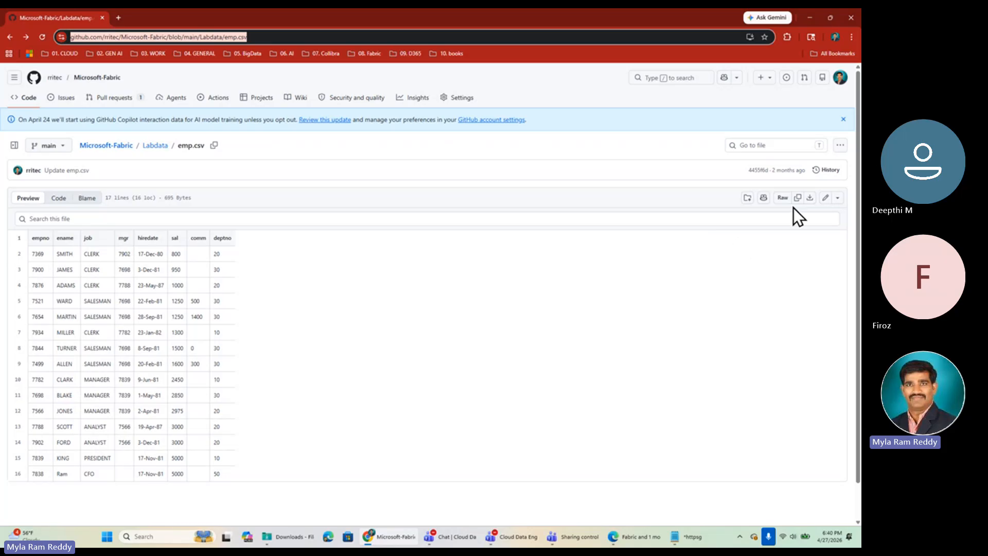
pyautogui.click(782, 199)
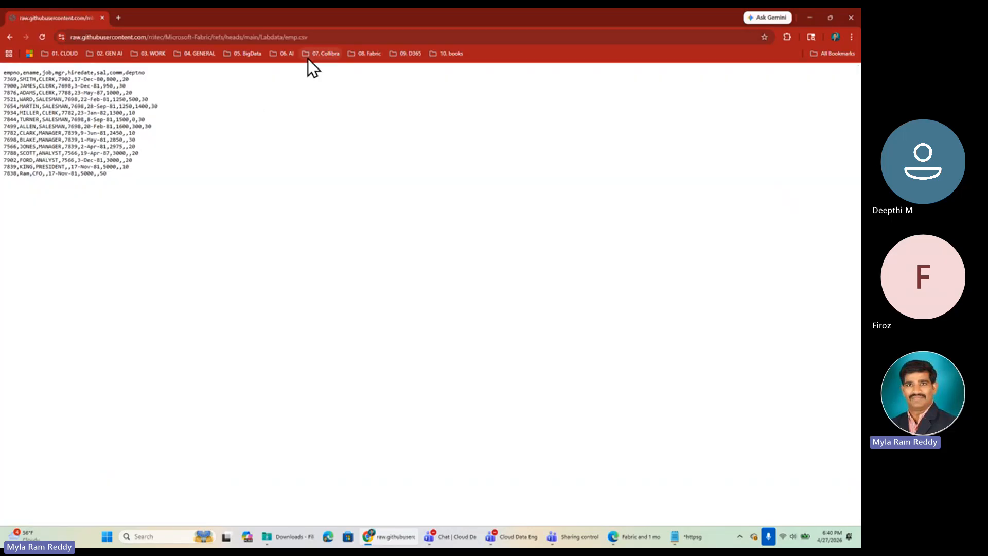
pyautogui.click(313, 37)
pyautogui.hotkey('ctrl', 'c')
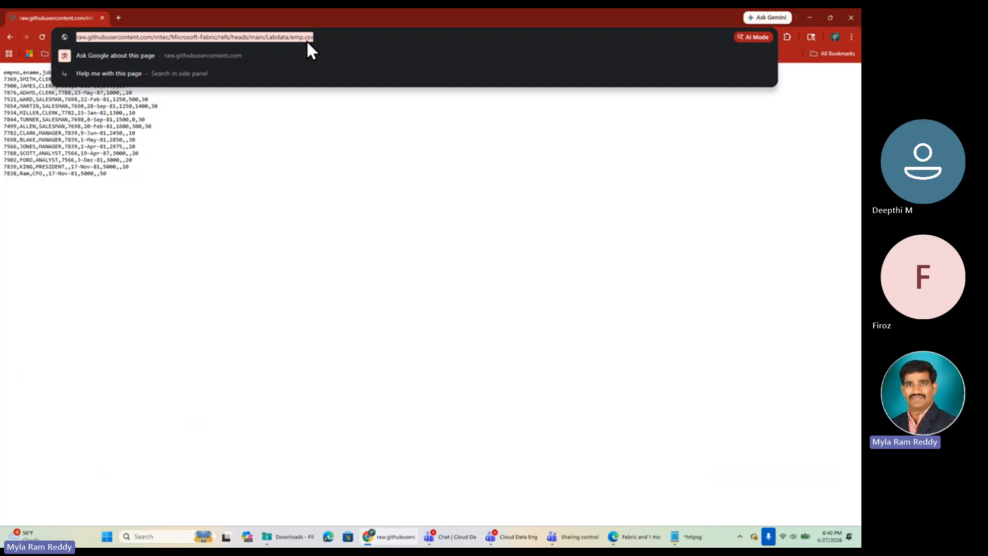
pyautogui.hotkey('alt', 'Tab')
pyautogui.press('Return')
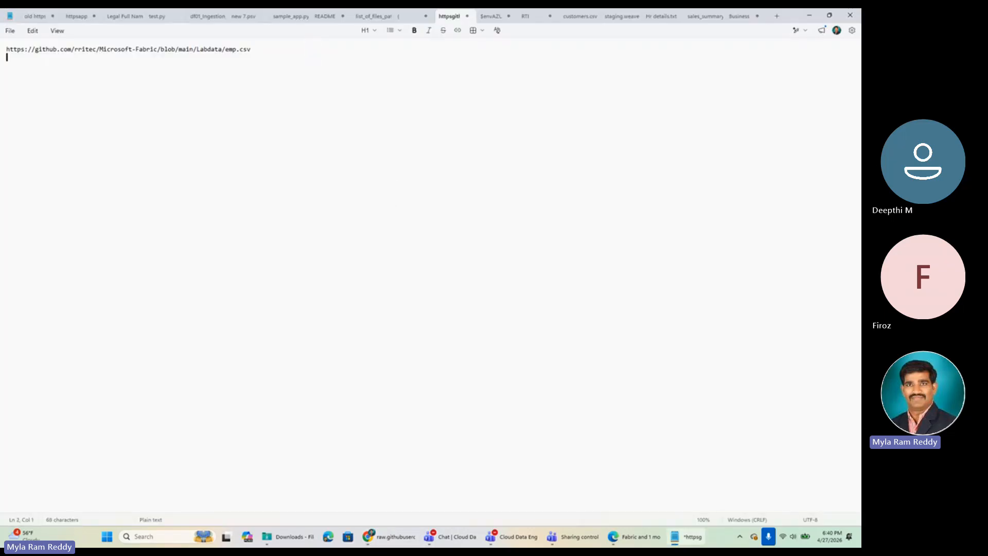
pyautogui.hotkey('ctrl', 'v')
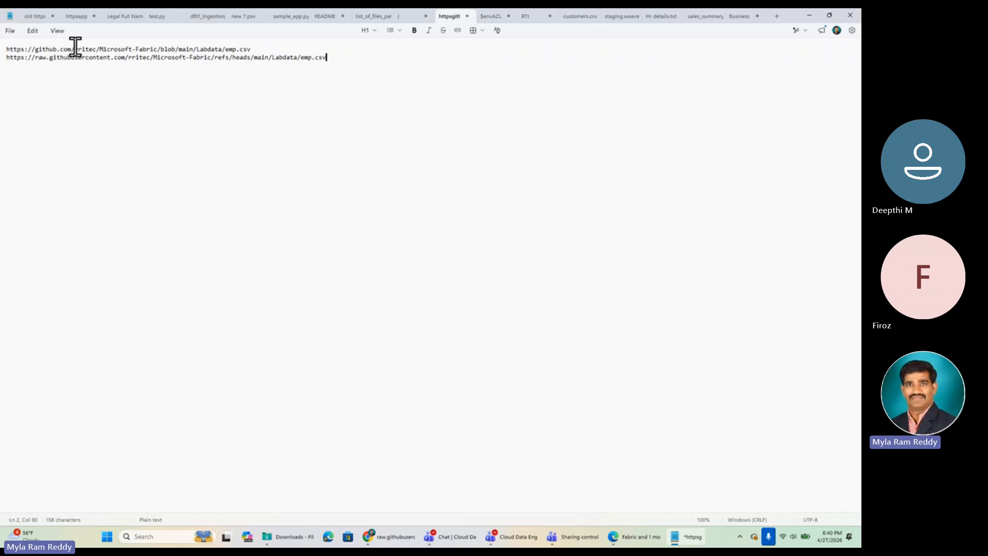
# Compare the domains and file paths of the GitHub page URL and the raw URL
pyautogui.moveTo(76, 48); pyautogui.dragTo(257, 52)
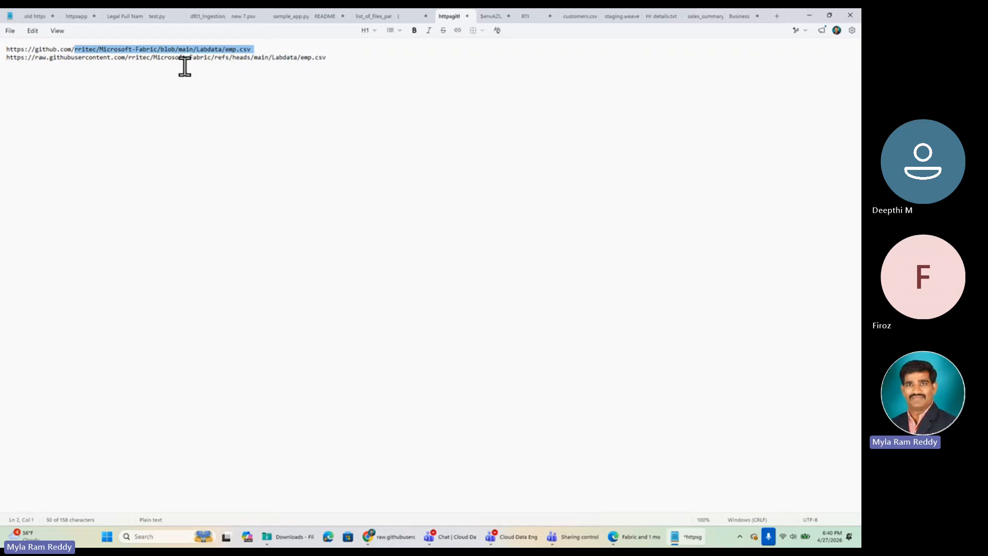
pyautogui.moveTo(128, 57); pyautogui.dragTo(335, 60)
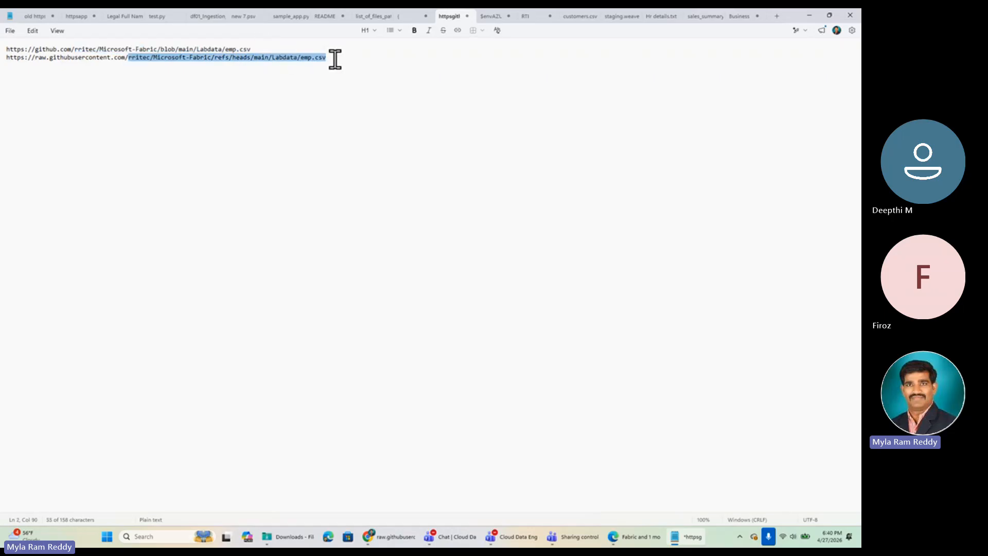
pyautogui.moveTo(76, 49); pyautogui.dragTo(4, 49)
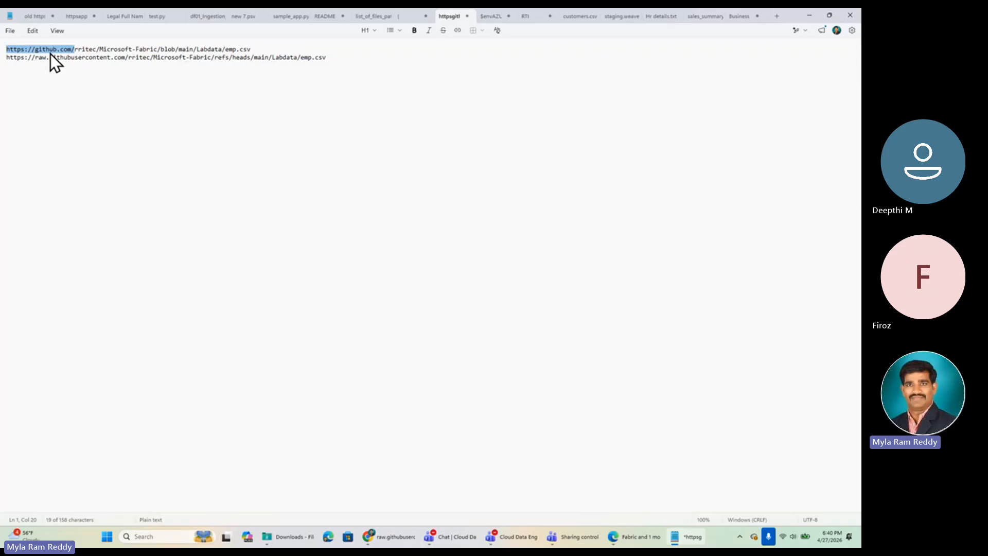
pyautogui.moveTo(127, 57); pyautogui.dragTo(9, 57)
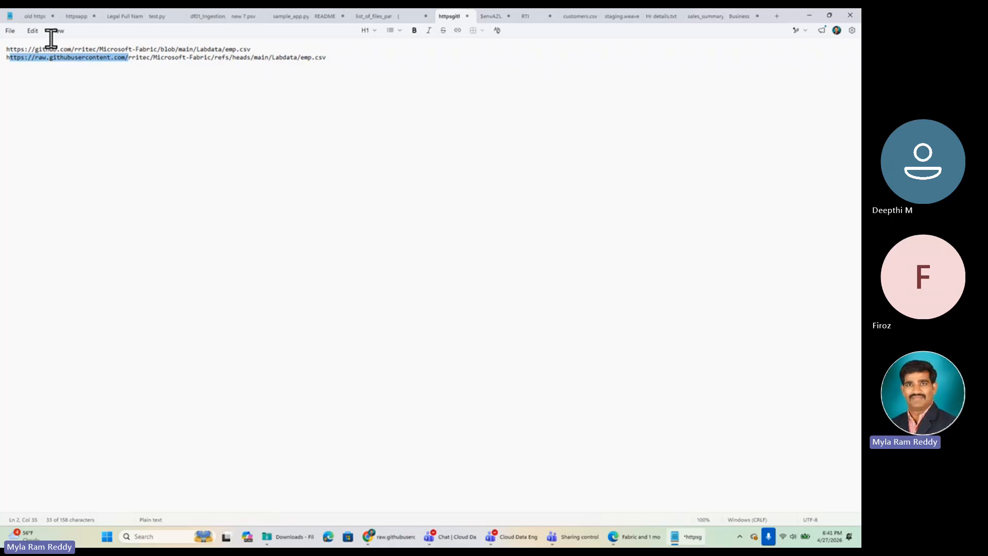
# Separate the two URLs with blank lines and add the label "Source:" directly above the raw URL
pyautogui.click(259, 49)
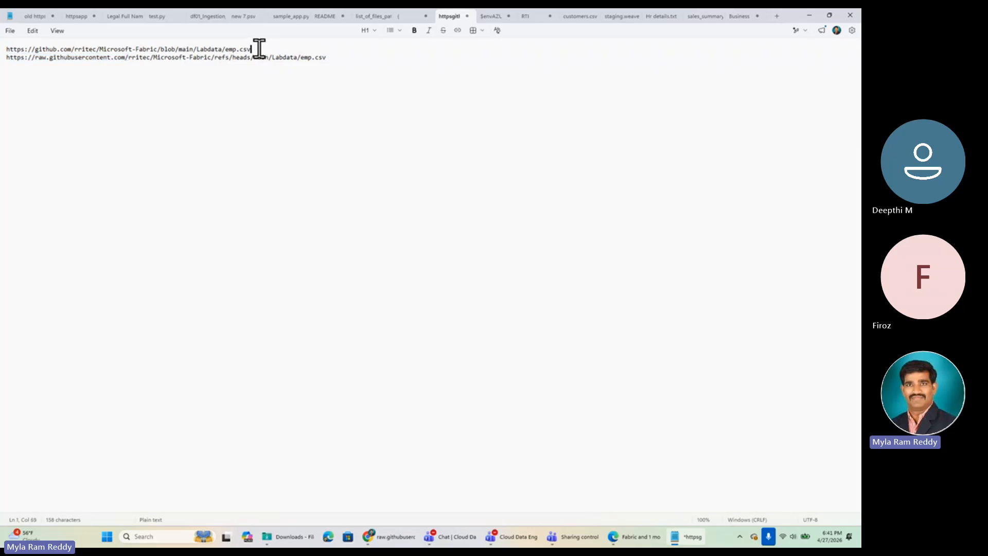
pyautogui.press('Return')
pyautogui.press('Return')
pyautogui.press('Return')
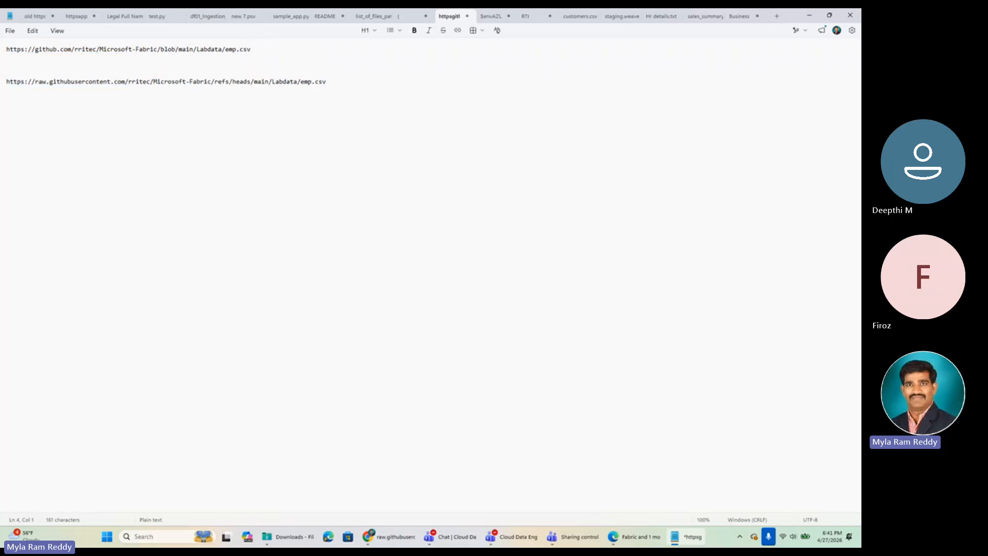
pyautogui.write('Source:')
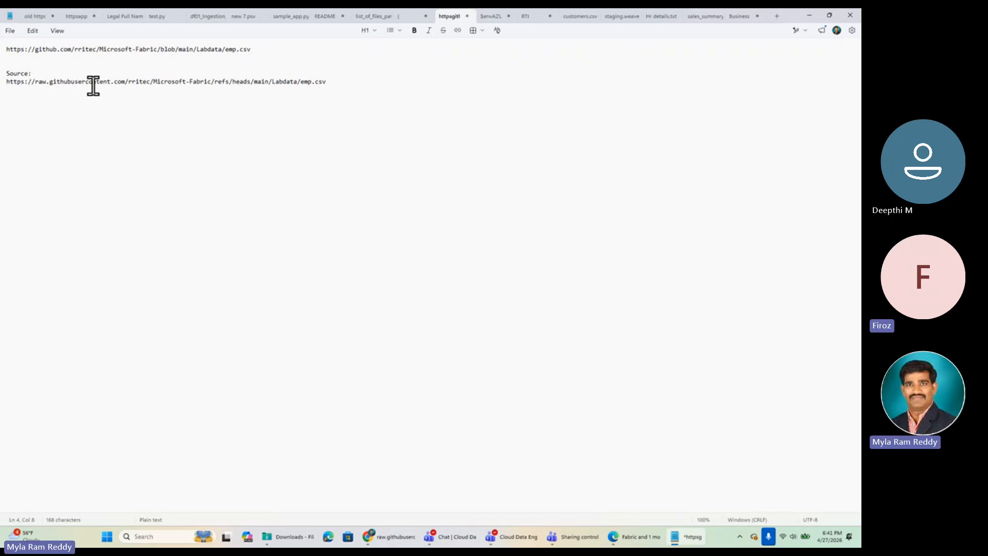
# Highlight the complete raw URL and the complete GitHub page URL to contrast them
pyautogui.moveTo(328, 81); pyautogui.dragTo(2, 81)
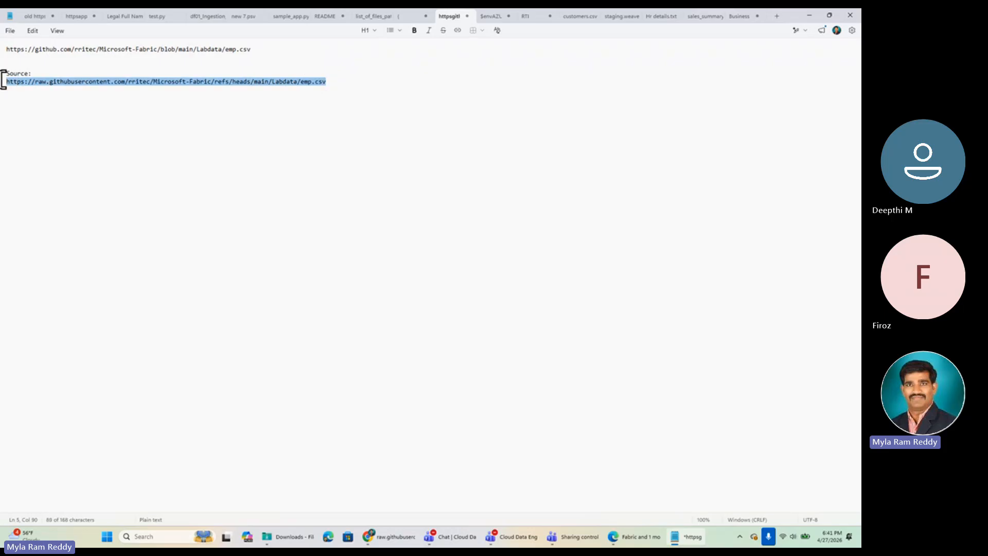
pyautogui.moveTo(253, 49); pyautogui.dragTo(4, 51)
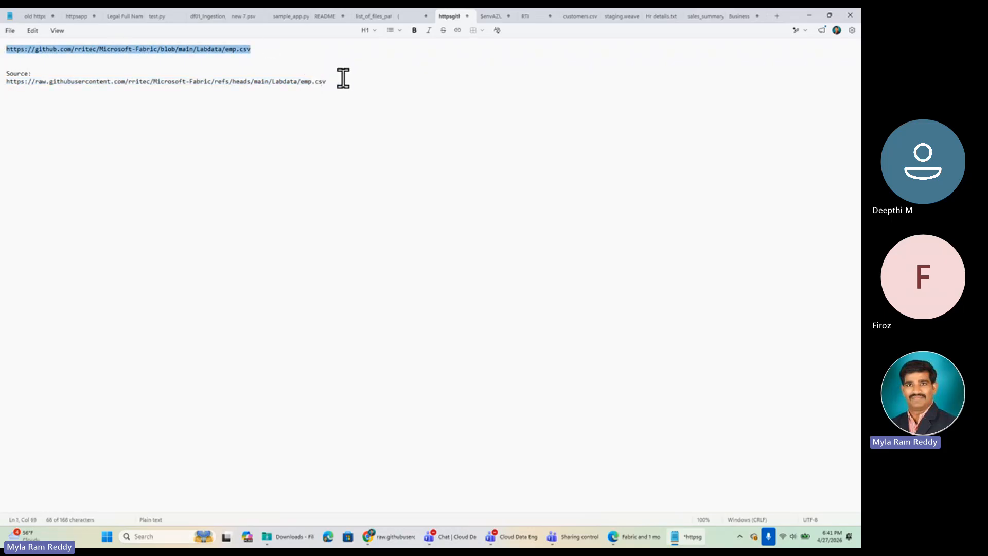
pyautogui.moveTo(342, 80); pyautogui.dragTo(2, 82)
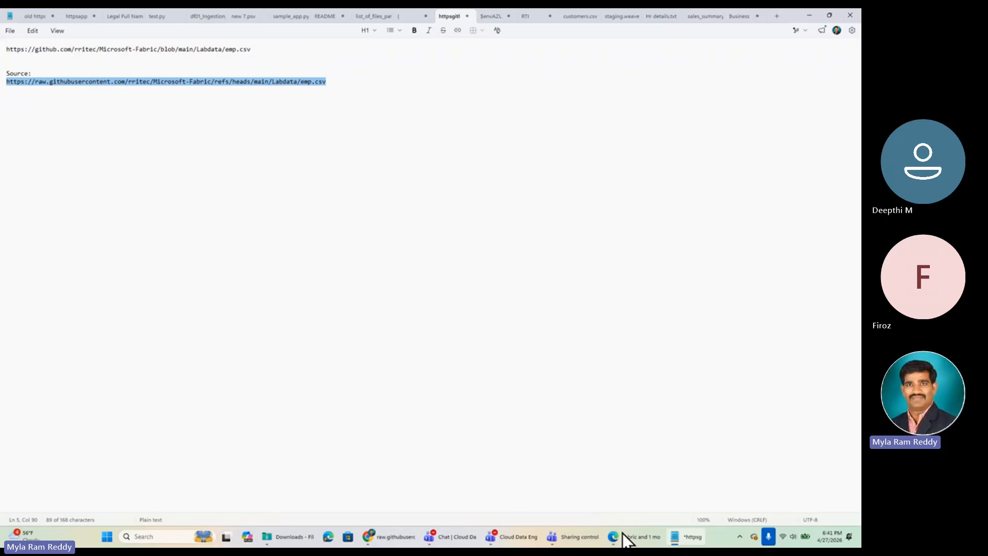
# Switch to Fabric and start a new pipeline in the 02_Ingestion_Orchestration folder of the b100_data_ai workspace
pyautogui.click(638, 537)
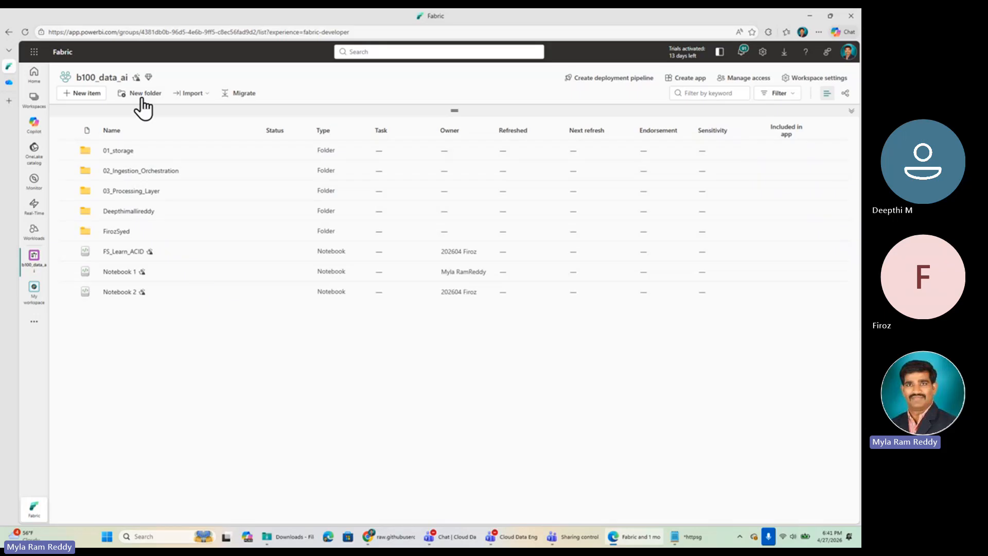
pyautogui.click(143, 171)
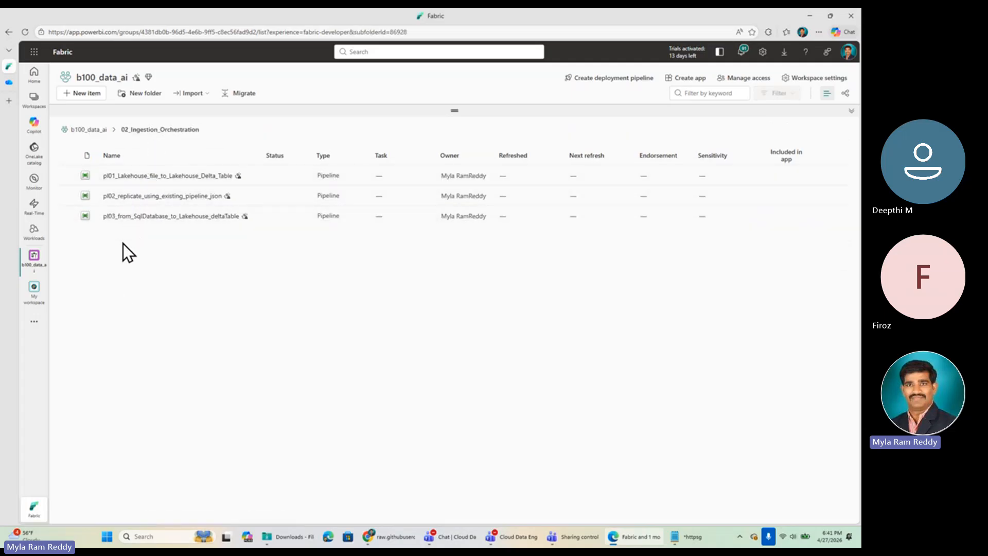
pyautogui.click(87, 95)
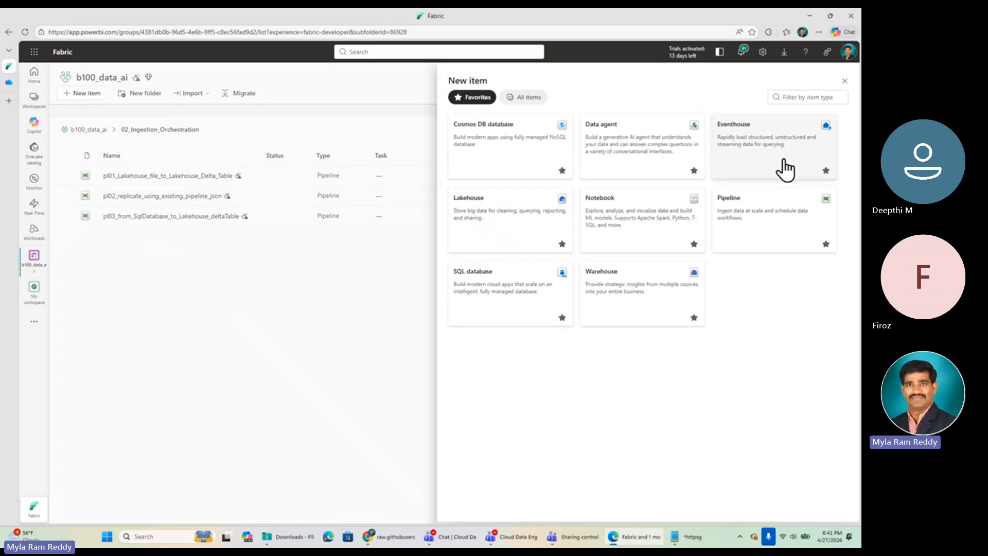
pyautogui.click(764, 227)
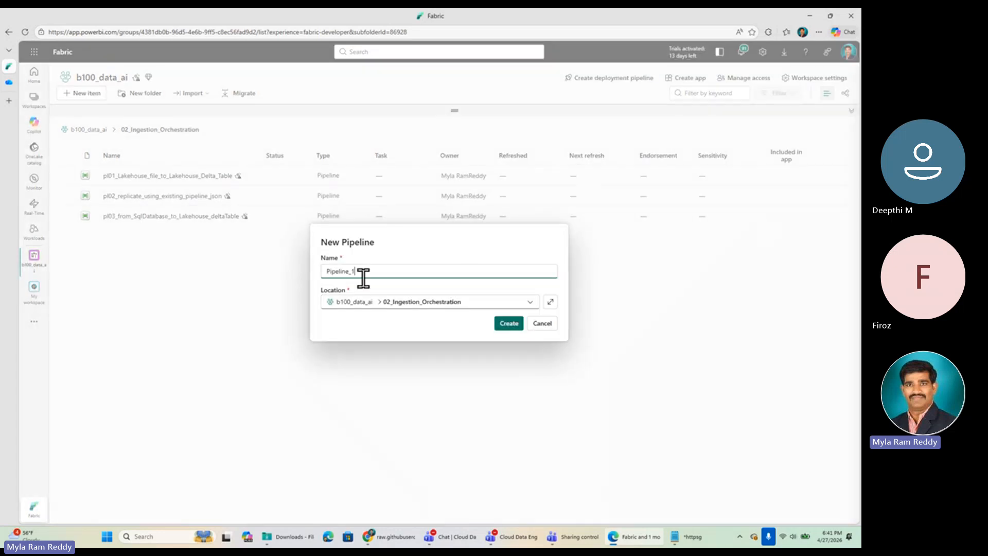
# Name the new pipeline pl04_from_git_to_Lakehouse_delta_table and create it
pyautogui.write('0')
pyautogui.press('BackSpace')
pyautogui.write('pl04_')
pyautogui.moveTo(356, 271); pyautogui.dragTo(208, 282)
pyautogui.press('BackSpace')
pyautogui.write('from_')
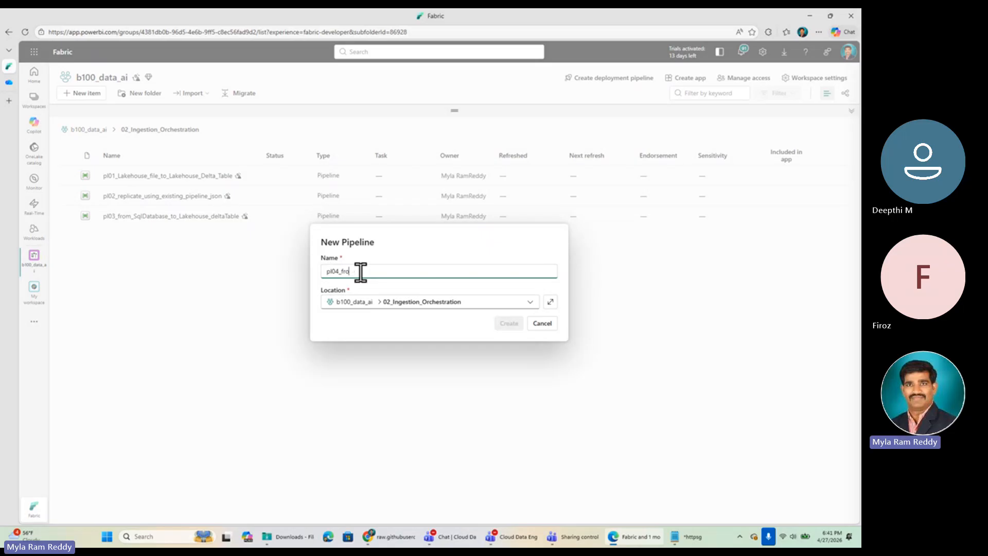
pyautogui.write('c')
pyautogui.write('_to_')
pyautogui.write('Lake')
pyautogui.write('house_d')
pyautogui.write('elta')
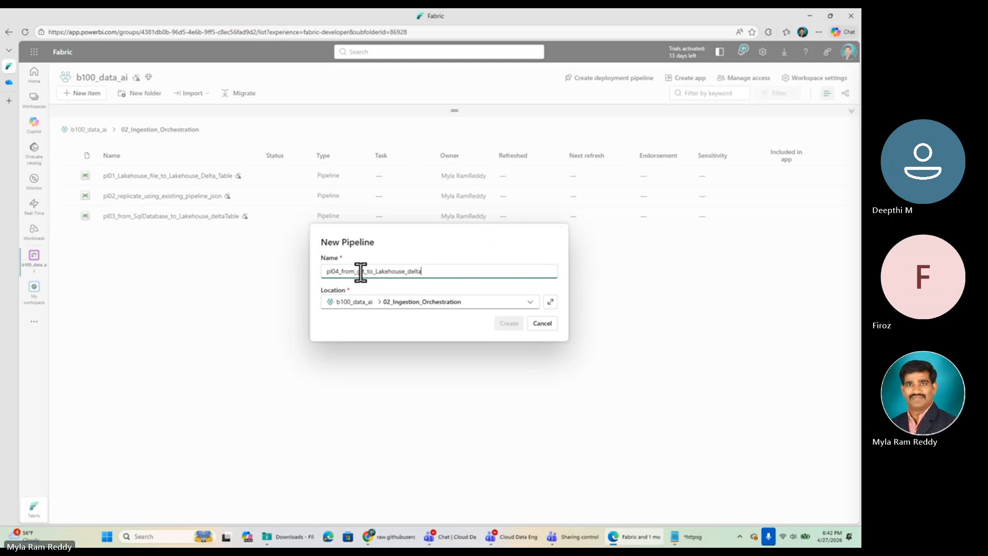
pyautogui.write('_t')
pyautogui.write('able')
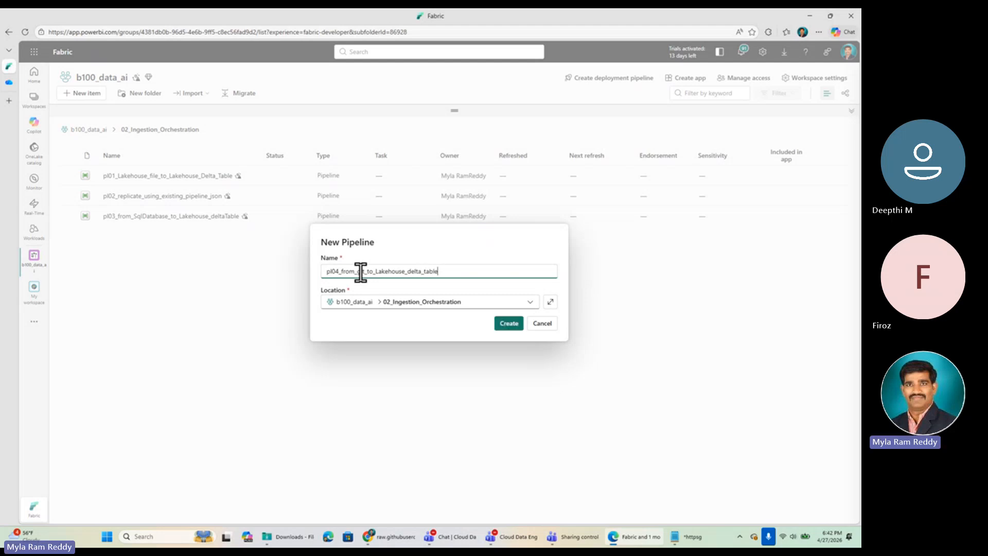
pyautogui.click(507, 323)
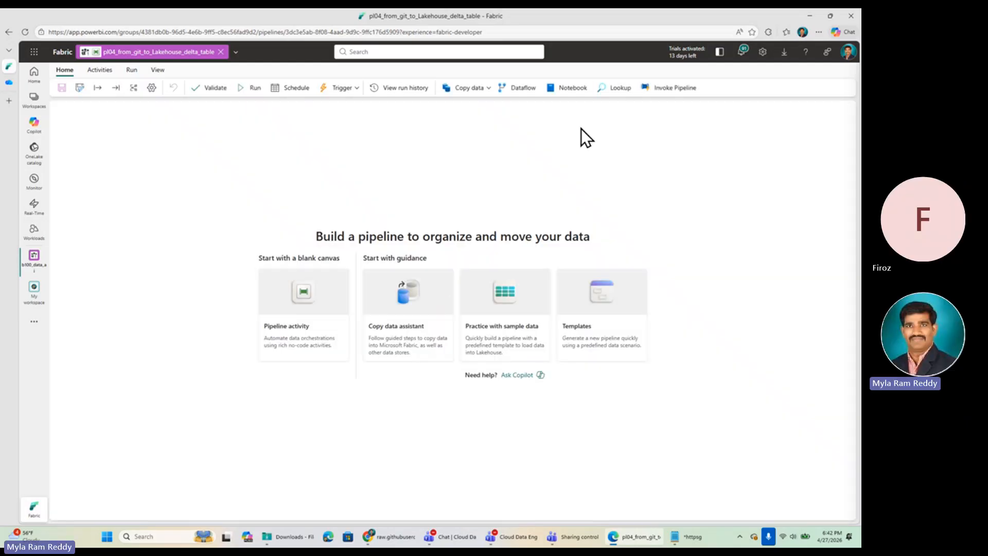
# Add a Copy data activity to the pipeline canvas and move it to the upper middle of the canvas
pyautogui.click(489, 91)
pyautogui.click(481, 135)
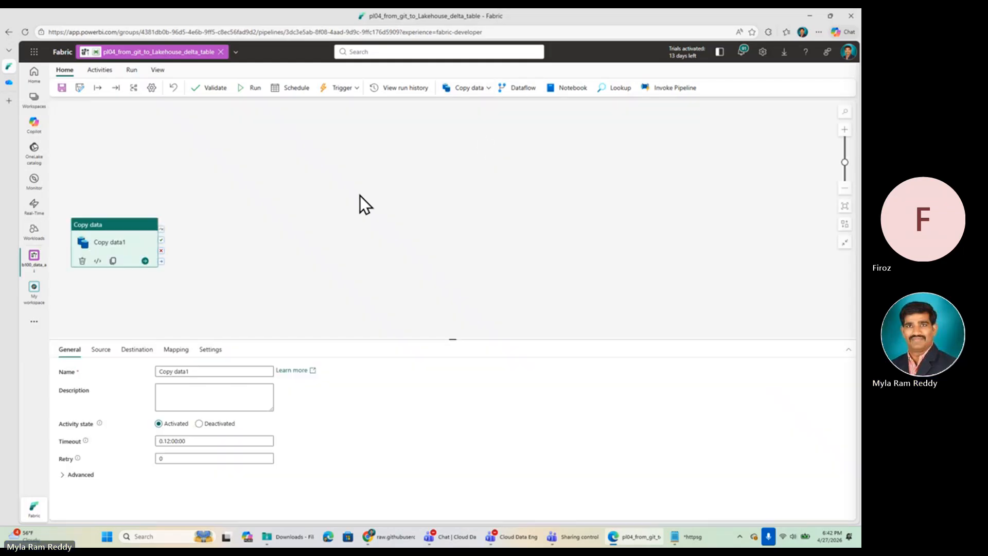
pyautogui.moveTo(134, 236); pyautogui.dragTo(331, 164)
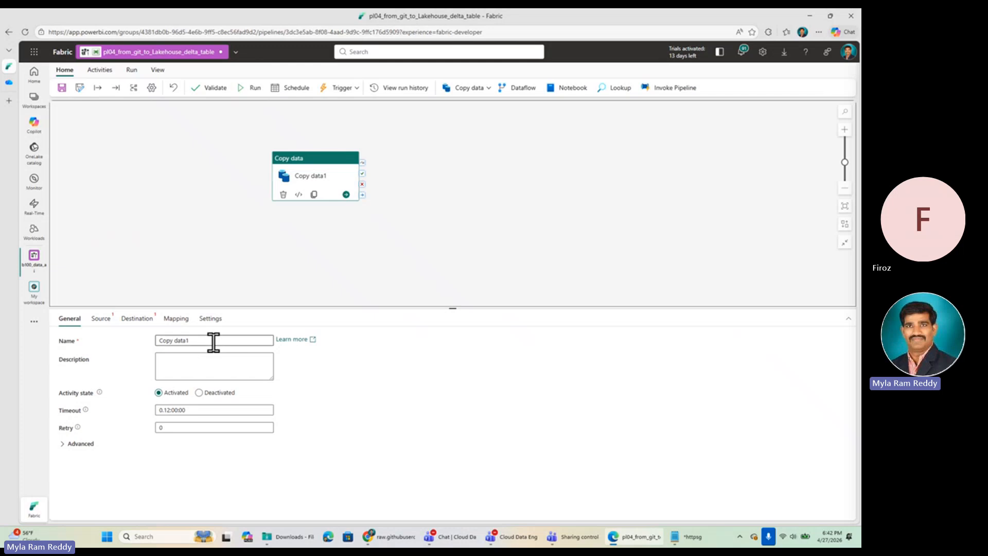
# Open the full data source browser for the Copy data activity's source connection
pyautogui.click(103, 319)
pyautogui.click(269, 341)
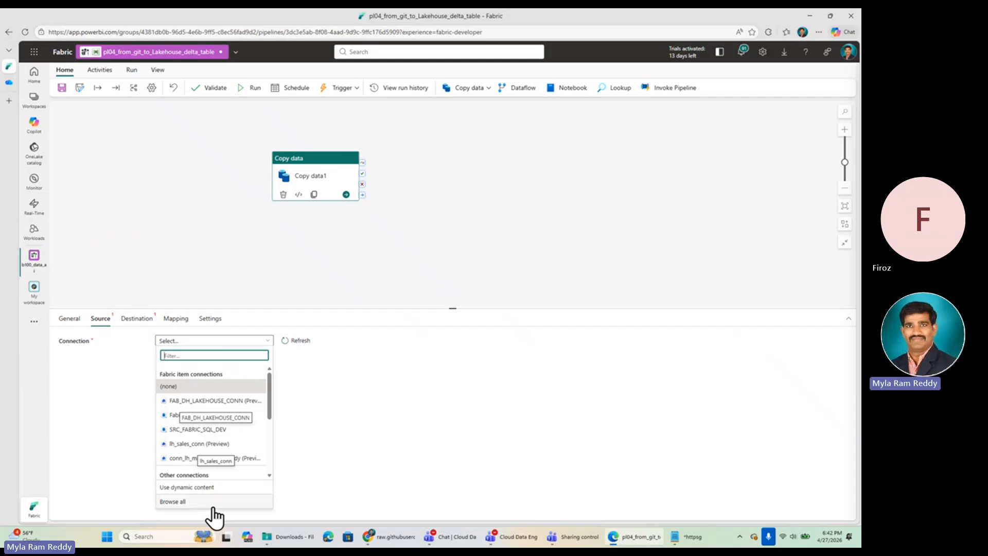
pyautogui.click(170, 502)
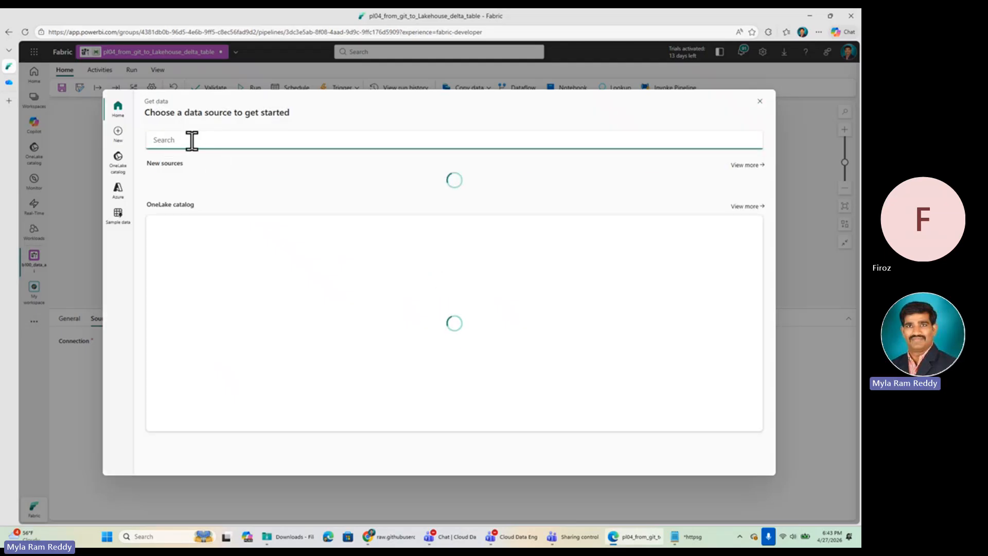
# Search the available data sources for "git", "http" and "web" to compare the matching connectors
pyautogui.write('git')
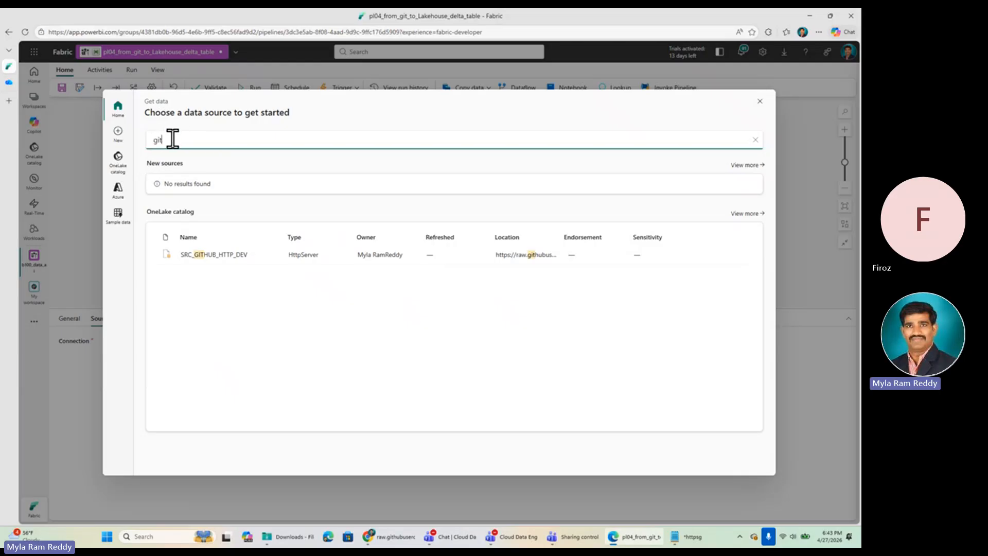
pyautogui.moveTo(172, 138); pyautogui.dragTo(153, 138)
pyautogui.press('BackSpace')
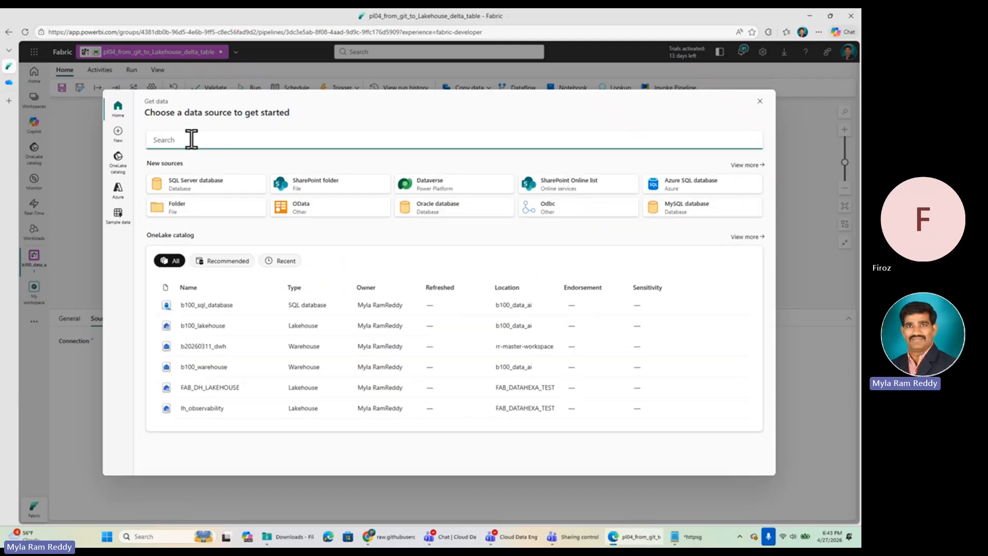
pyautogui.write('htt')
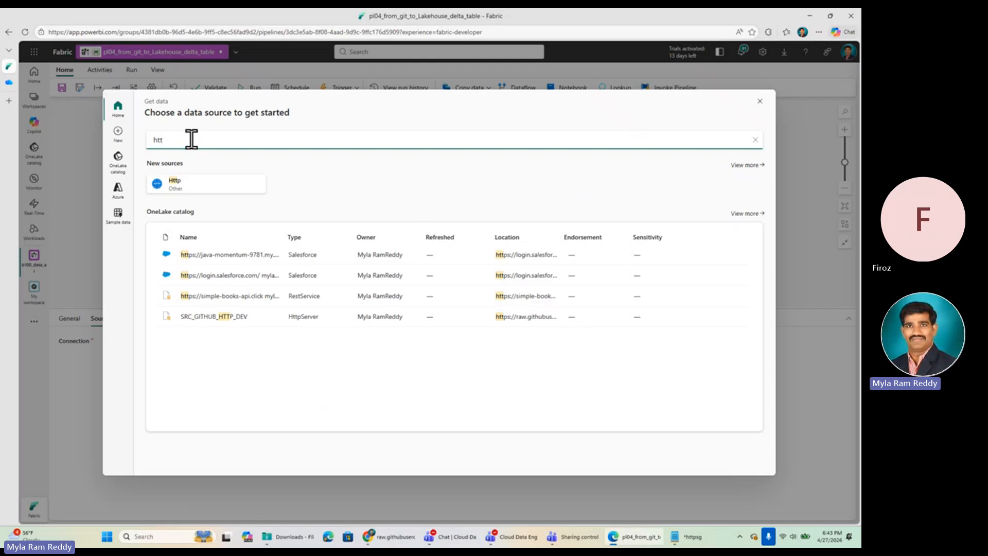
pyautogui.write('p')
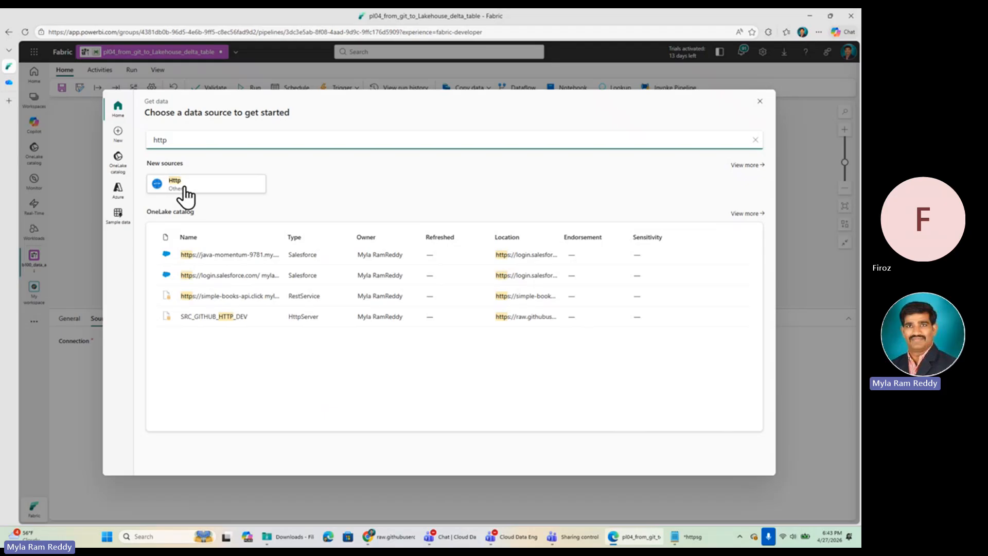
pyautogui.doubleClick(187, 137)
pyautogui.write('web')
pyautogui.press('BackSpace')
pyautogui.press('BackSpace')
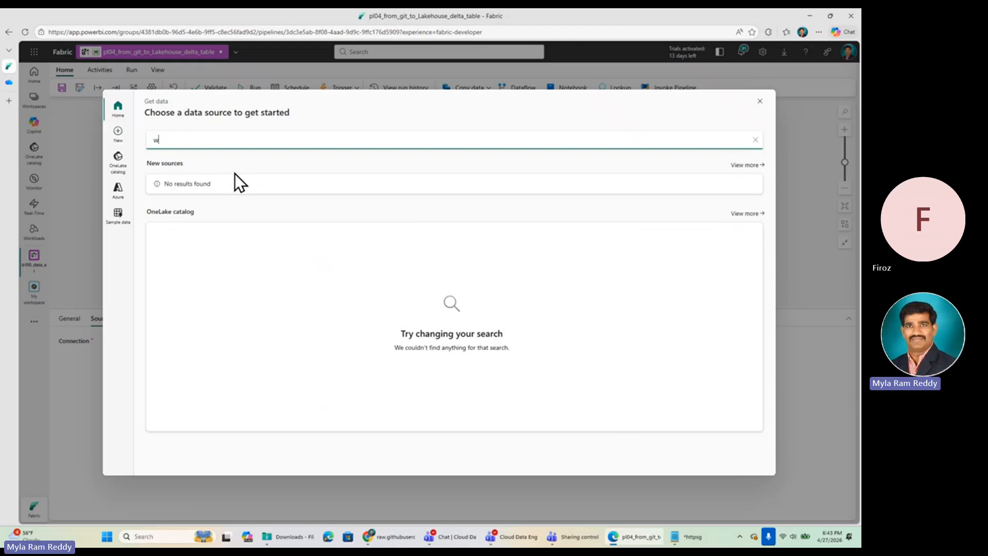
# Search the data sources for "http" and choose Http as the new source type
pyautogui.press('BackSpace')
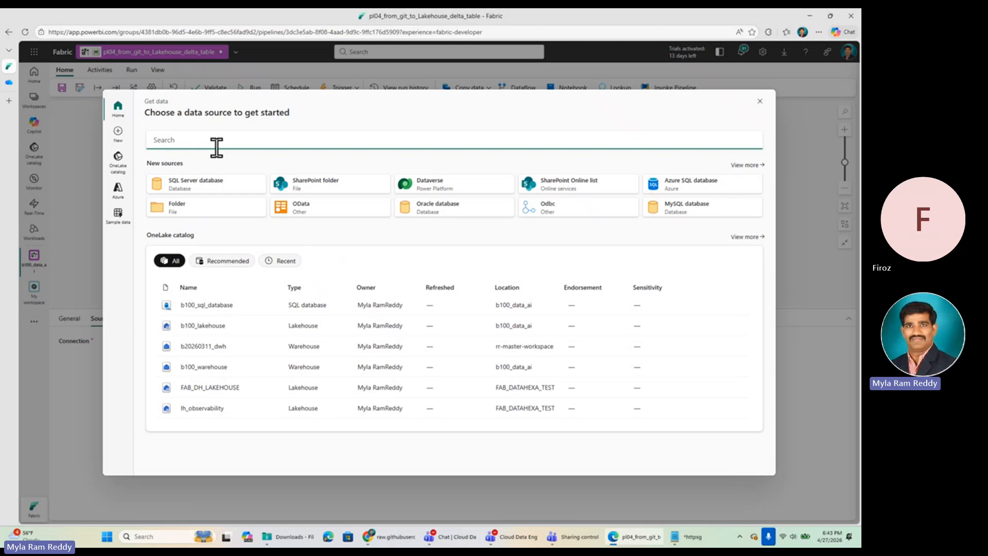
pyautogui.write('http')
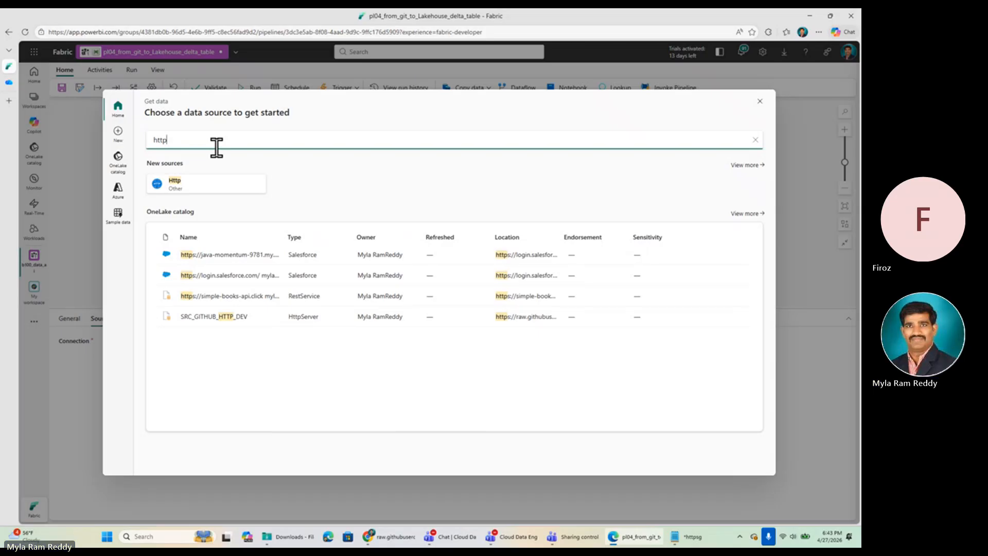
pyautogui.click(204, 193)
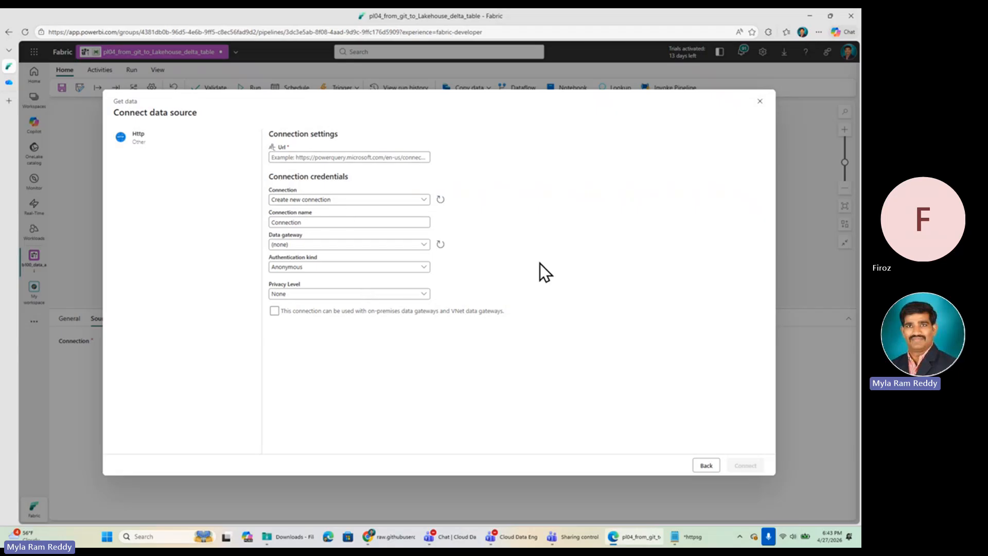
pyautogui.click(690, 537)
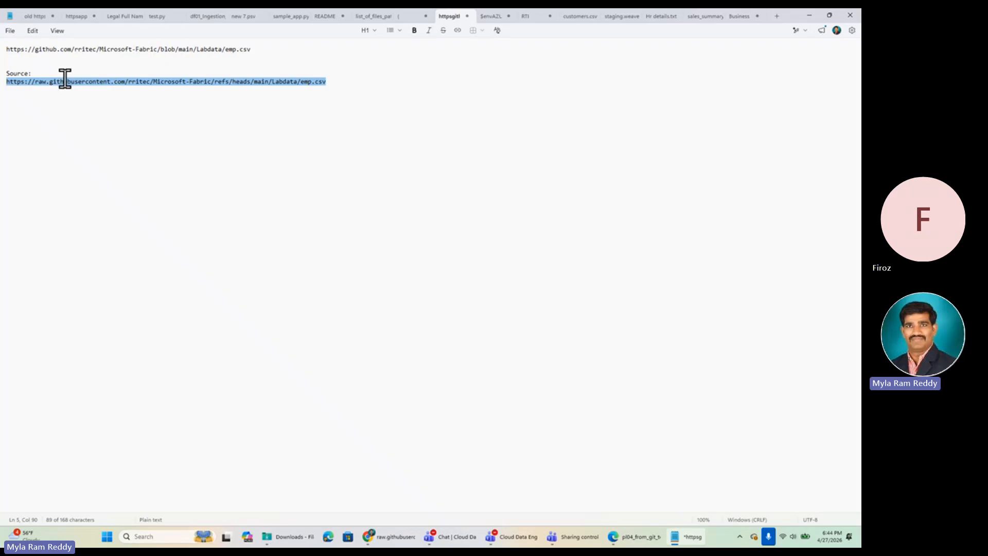
pyautogui.click(130, 82)
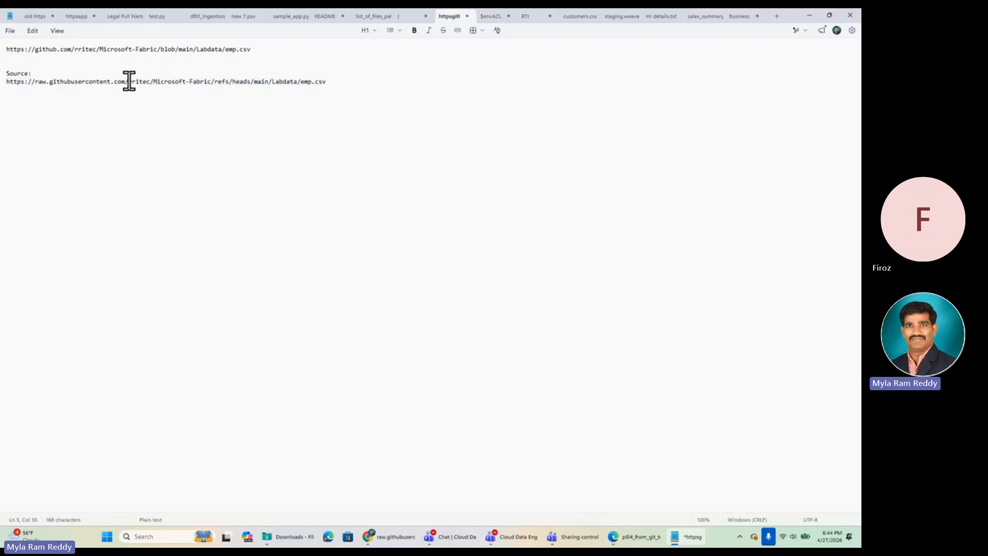
pyautogui.moveTo(129, 81); pyautogui.dragTo(2, 84)
pyautogui.hotkey('ctrl', 'c')
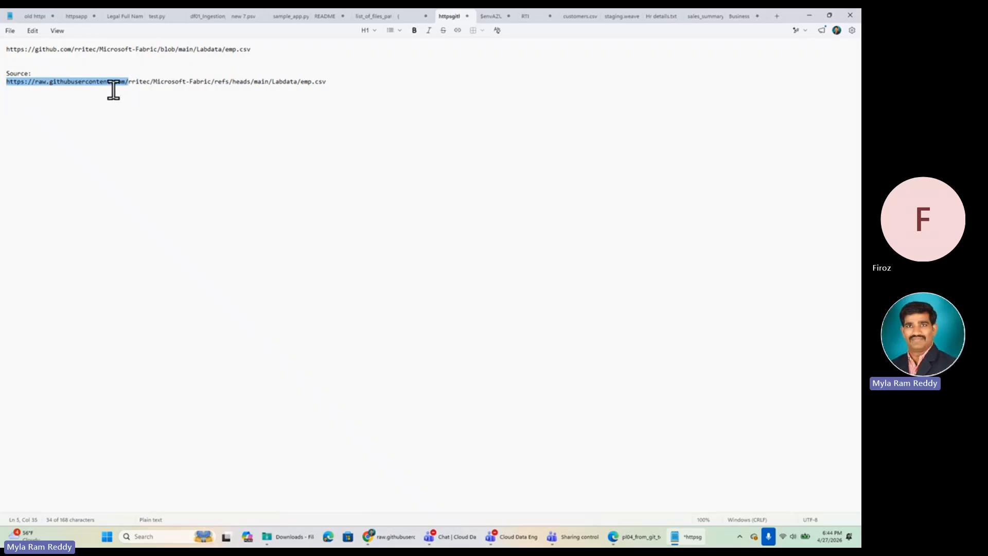
pyautogui.click(352, 81)
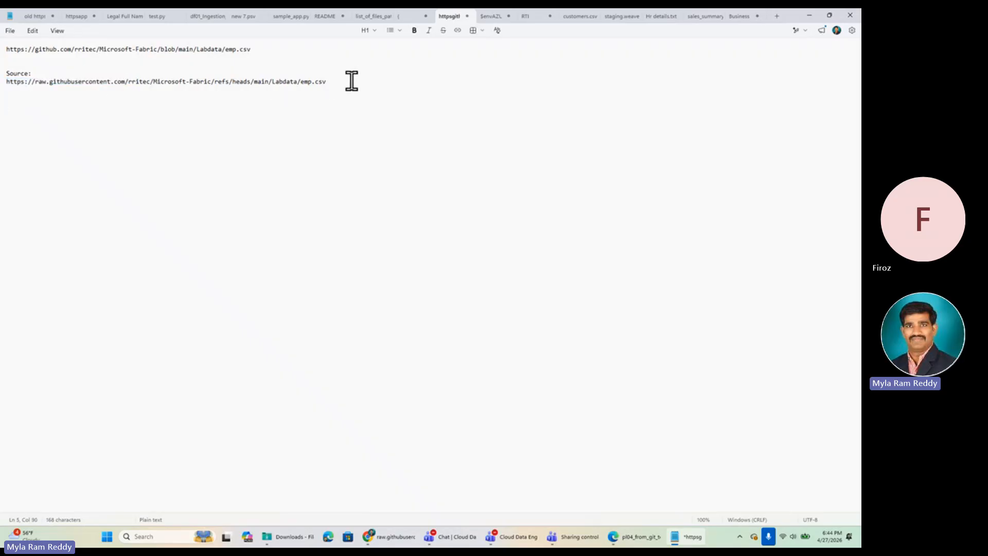
pyautogui.press('Return')
pyautogui.press('Return')
pyautogui.hotkey('alt', 'Tab')
pyautogui.click(366, 157)
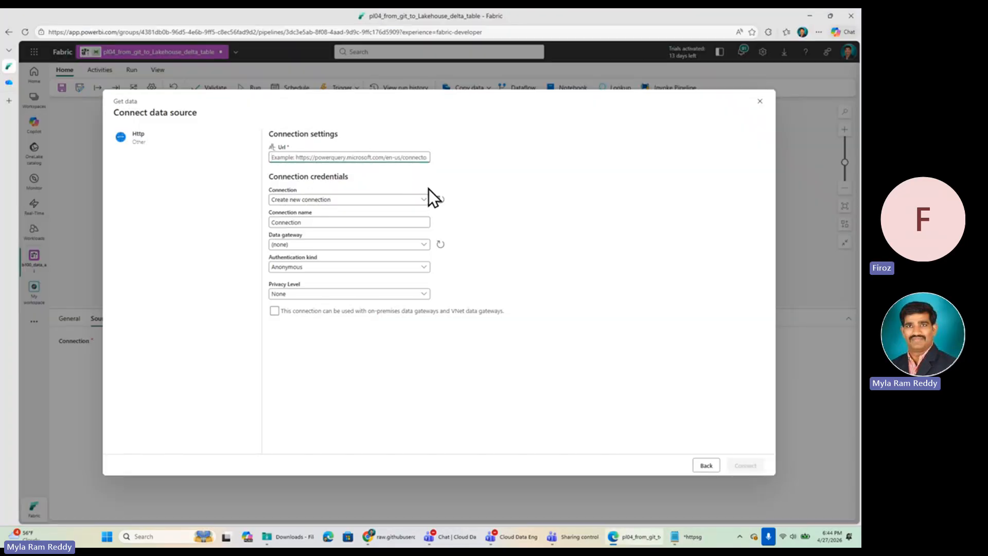
pyautogui.hotkey('ctrl', 'v')
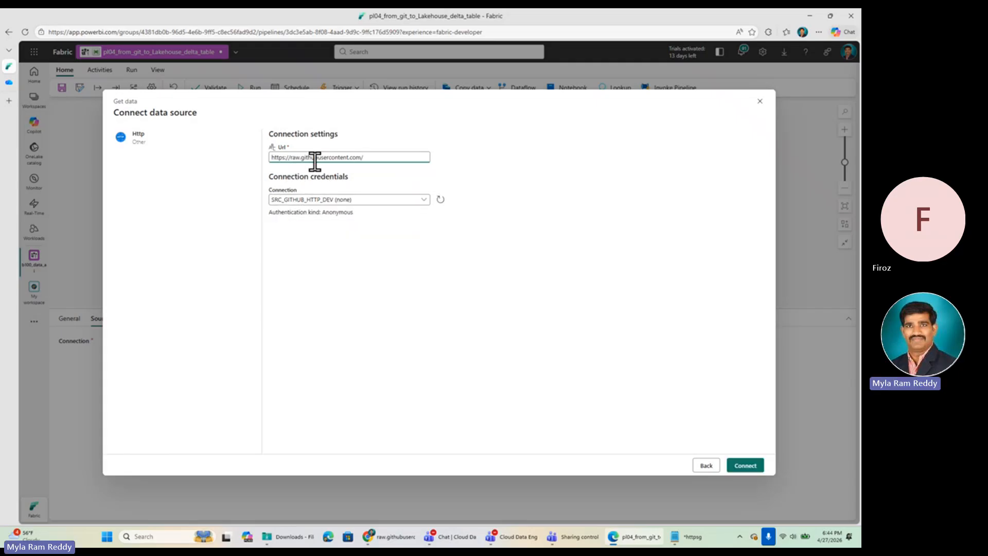
# Choose to create a new connection instead of the existing one and name it b100_git_conn
pyautogui.click(356, 202)
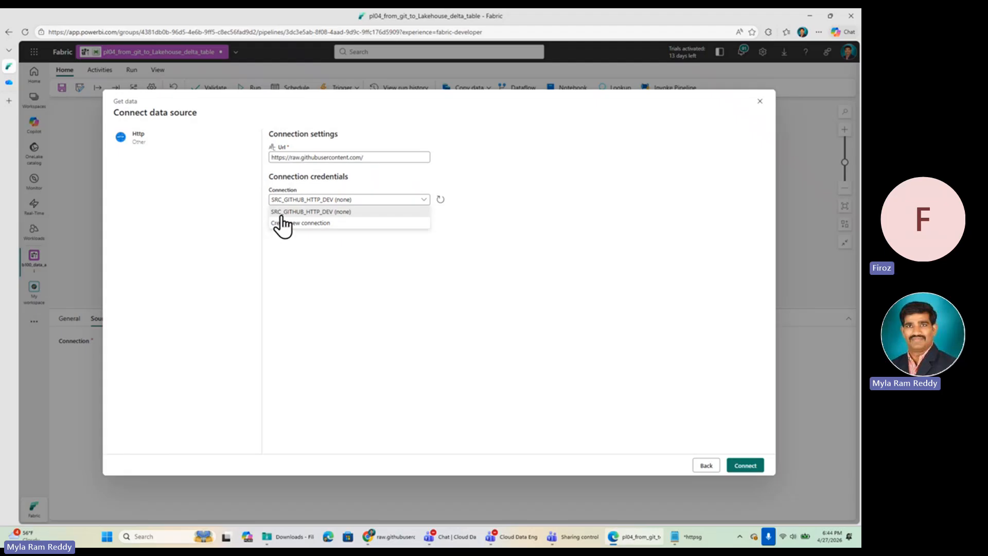
pyautogui.click(314, 223)
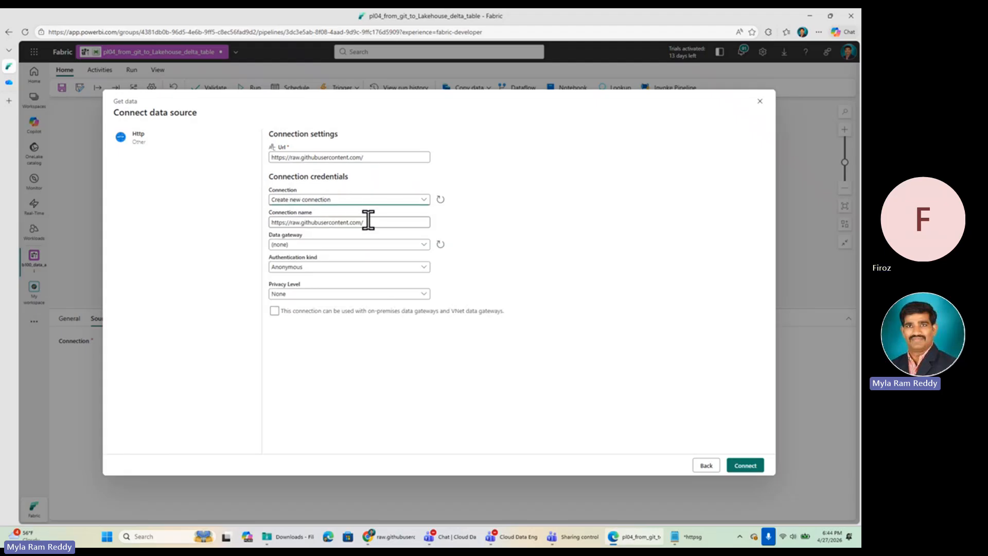
pyautogui.moveTo(397, 221); pyautogui.dragTo(231, 221)
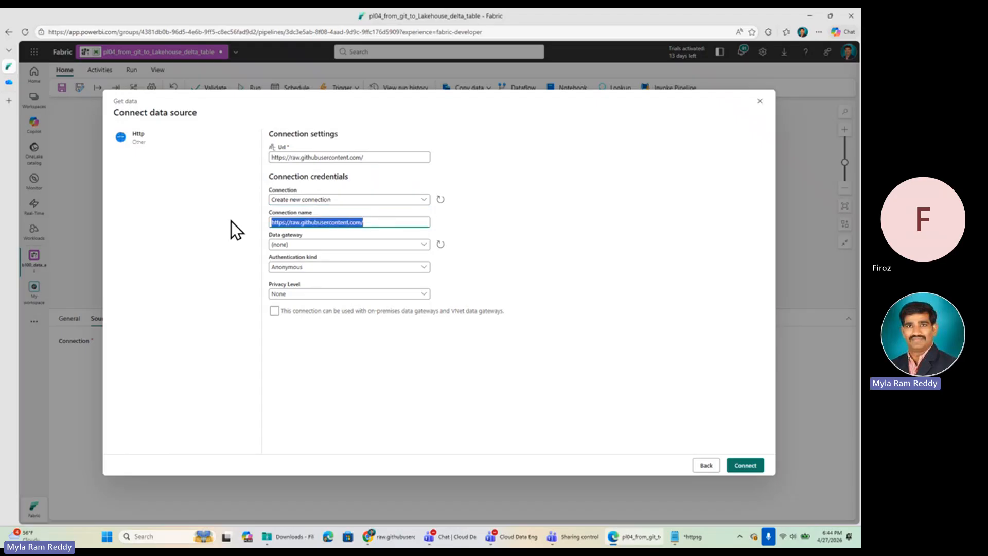
pyautogui.write('b')
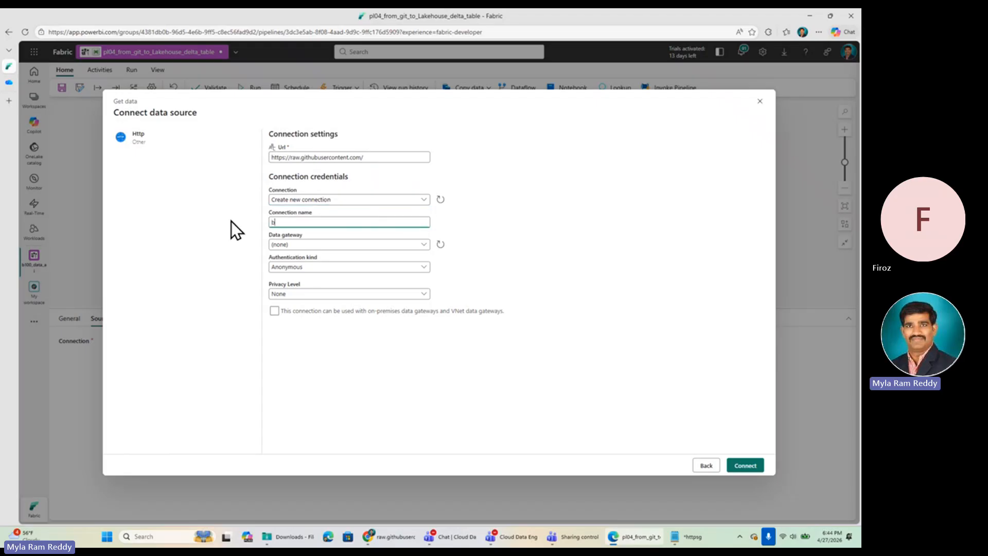
pyautogui.write('100_git_conn')
# Try the Basic authentication kind to inspect its username and password fields
pyautogui.click(425, 269)
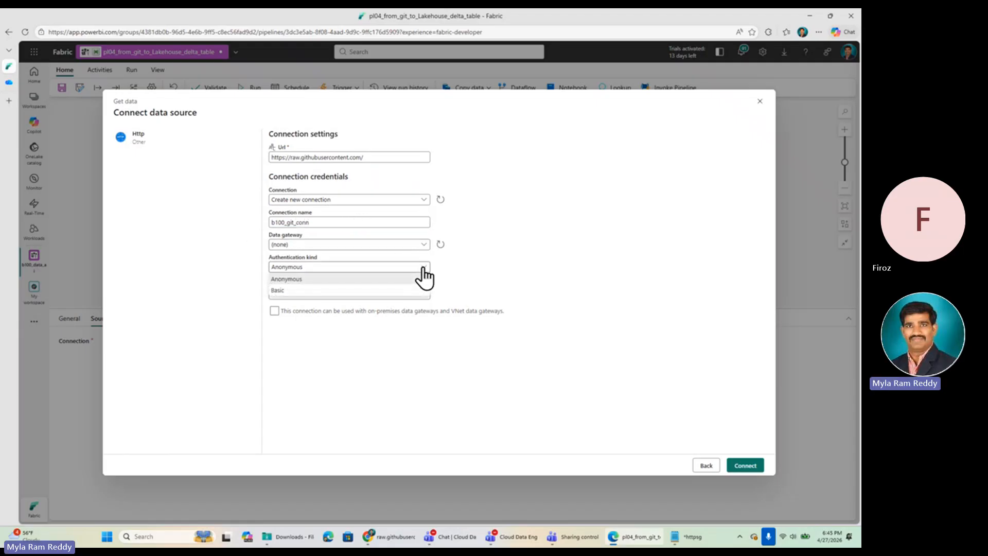
pyautogui.click(304, 293)
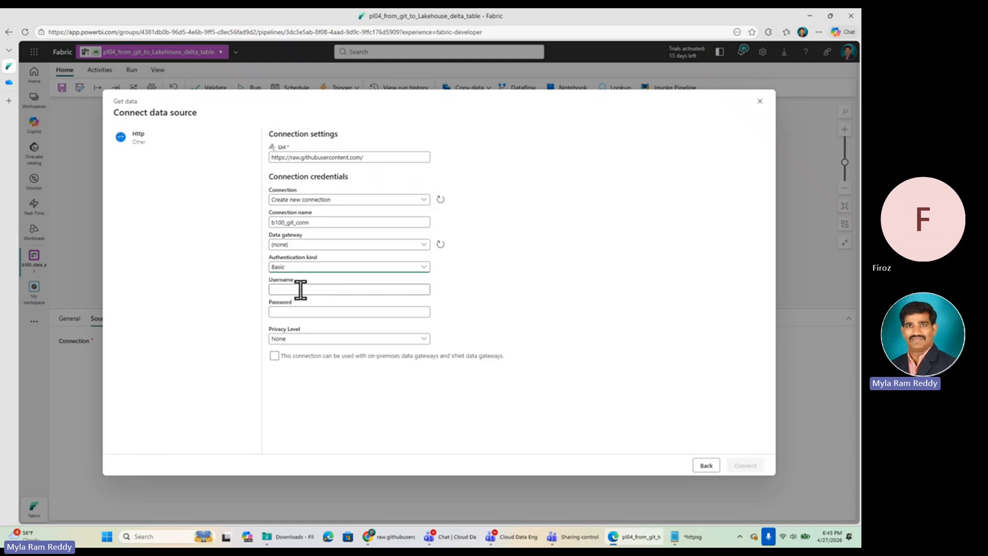
pyautogui.click(295, 311)
# Set the authentication kind to Anonymous and connect to the Http data source
pyautogui.click(310, 269)
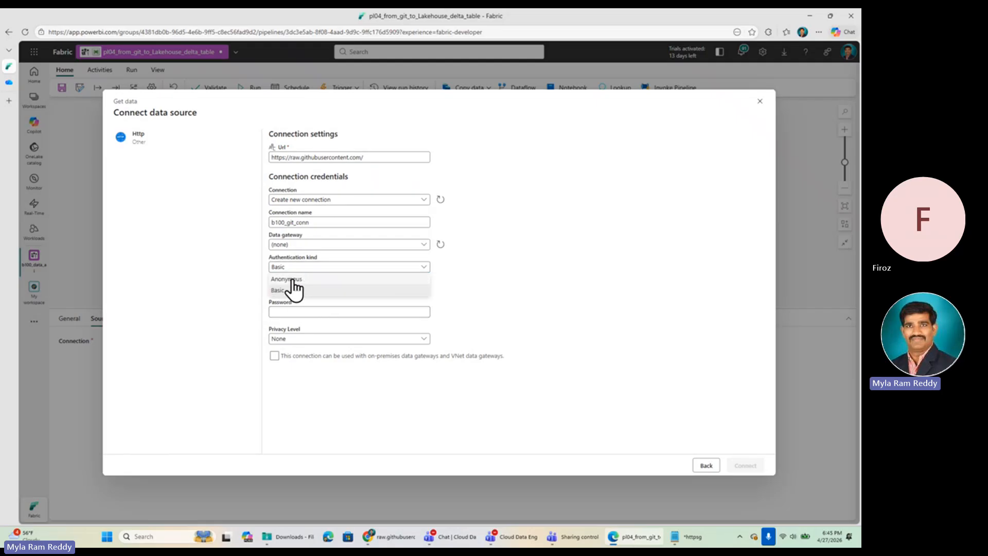
pyautogui.click(289, 279)
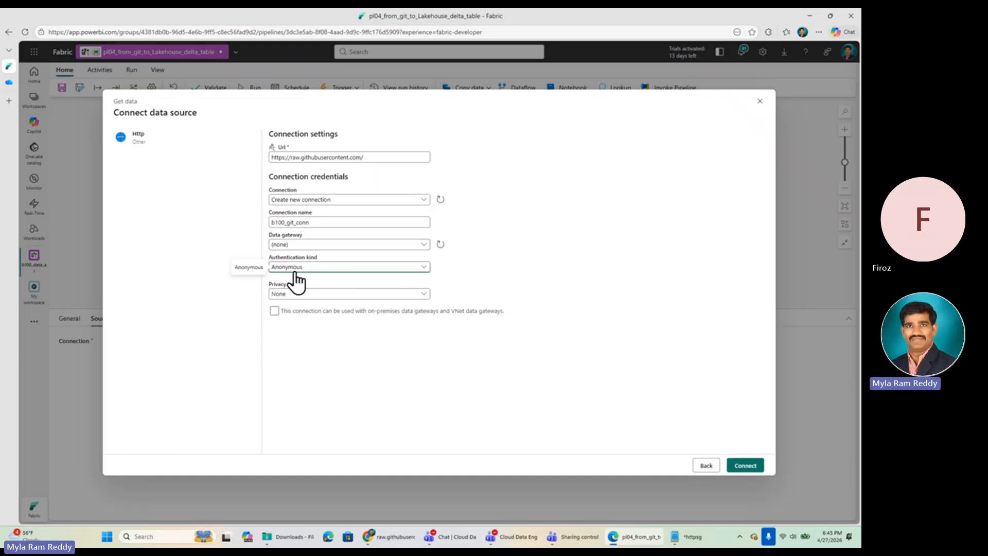
pyautogui.click(753, 466)
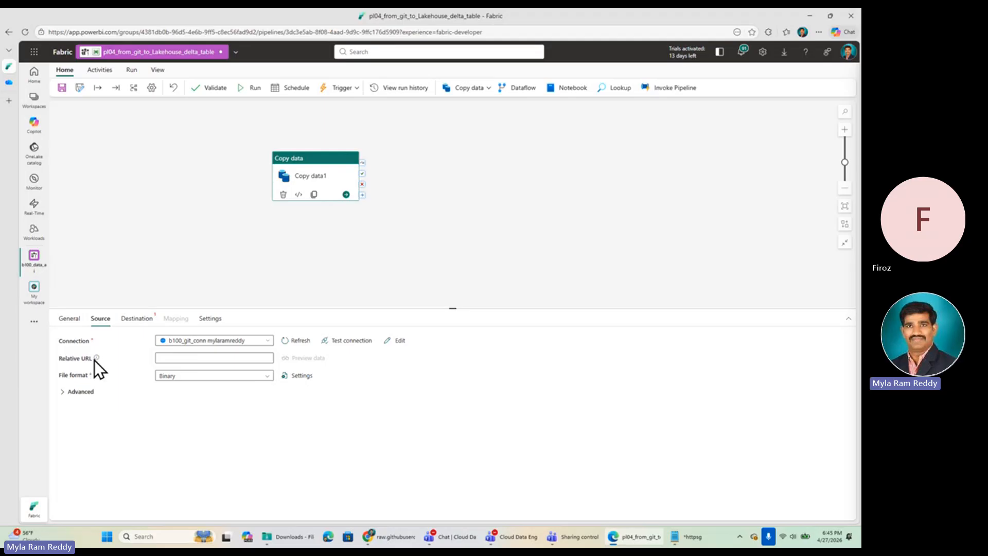
# Copy rritec/Microsoft-Fabric/refs/heads/main/Labdata/emp.csv from the raw link in Notepad and paste it as the source's relative URL in Fabric
pyautogui.click(219, 357)
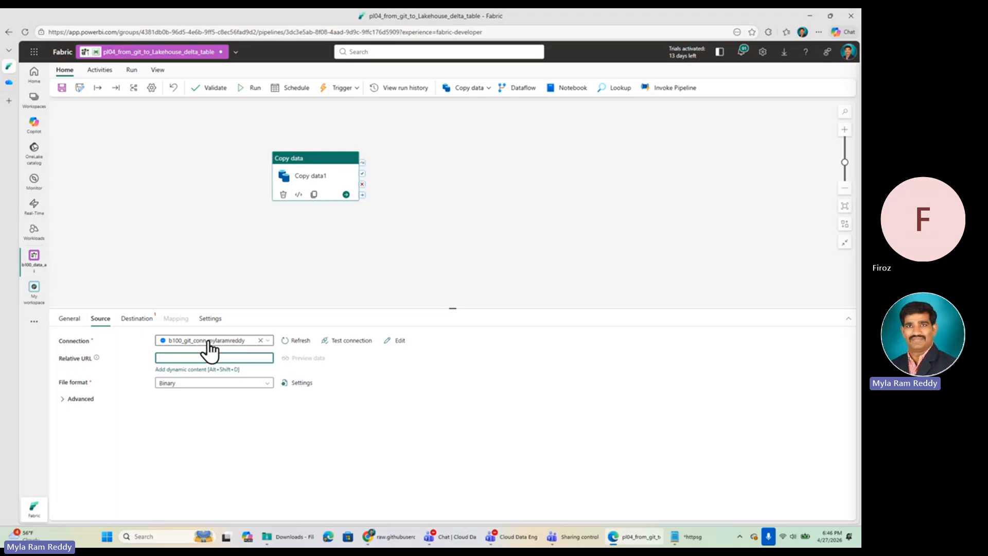
pyautogui.click(690, 536)
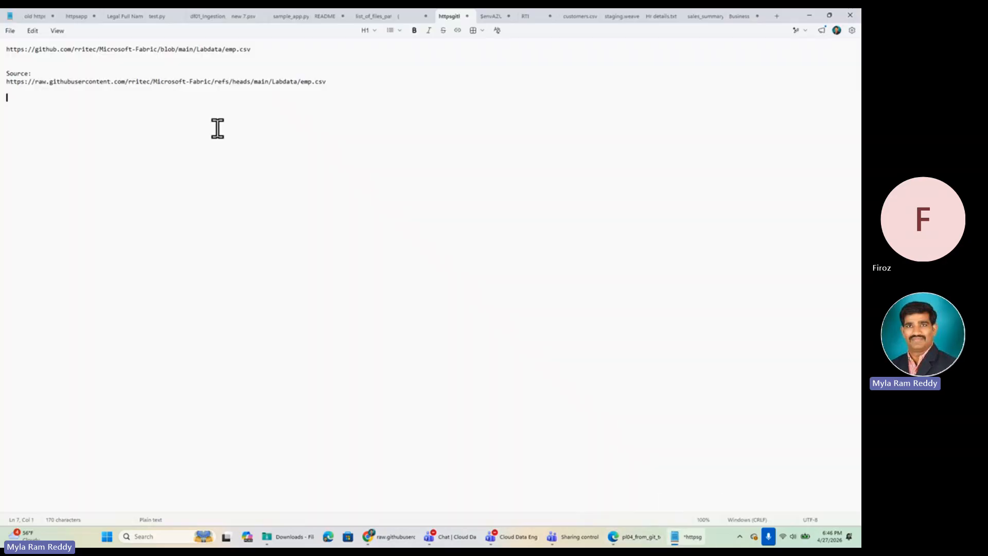
pyautogui.moveTo(128, 83); pyautogui.dragTo(326, 82)
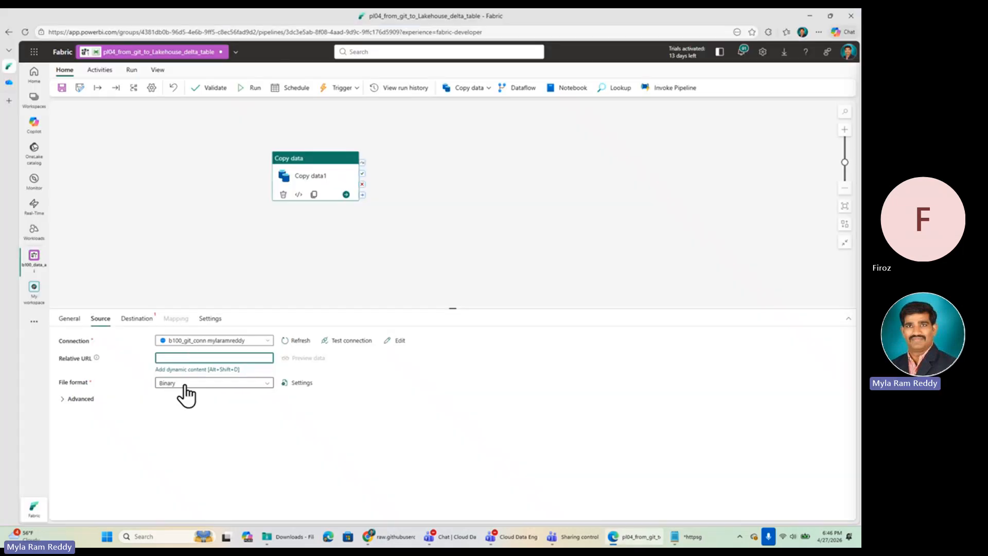
pyautogui.hotkey('alt', 'Tab')
pyautogui.click(167, 358)
pyautogui.hotkey('ctrl', 'v')
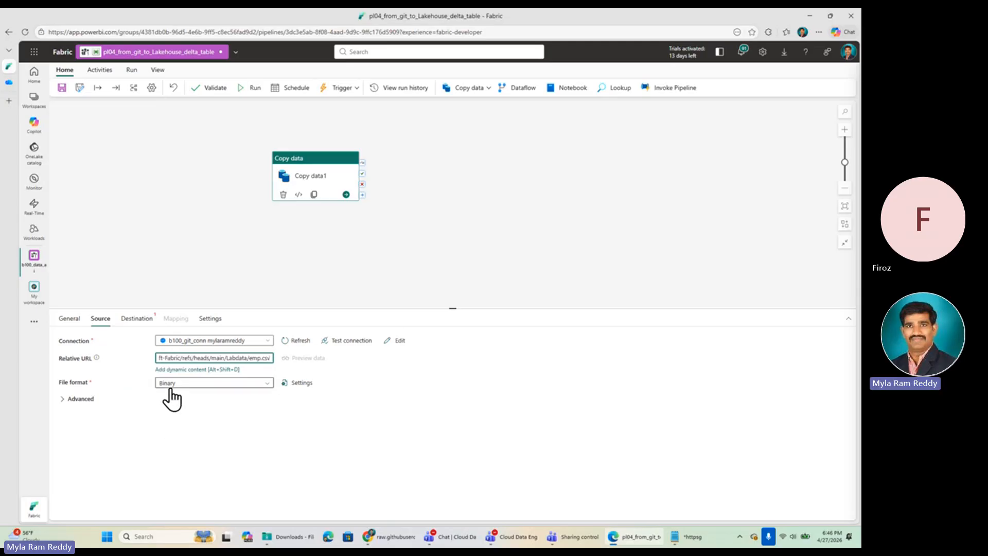
# Set the source file format to DelimitedText and review its format settings without changing them
pyautogui.click(213, 385)
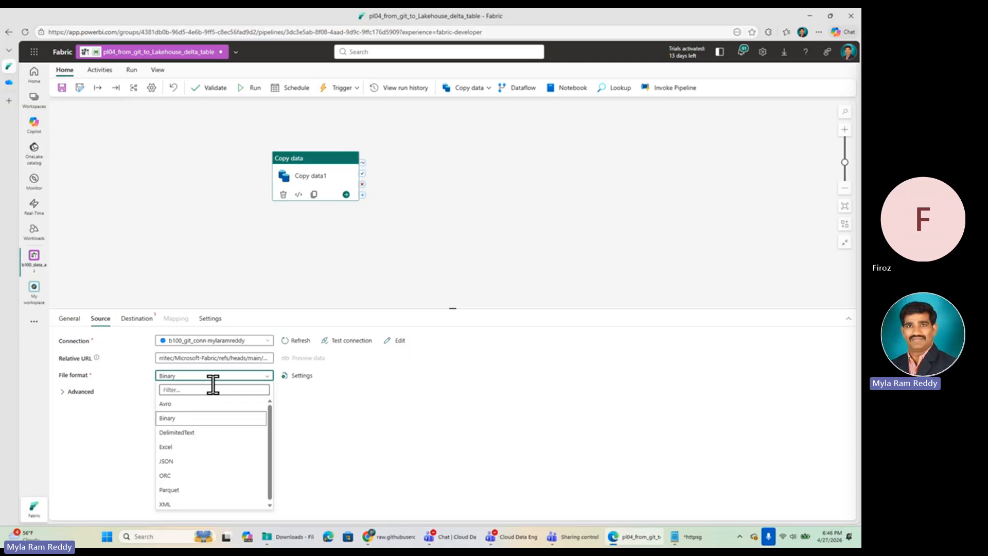
pyautogui.click(183, 433)
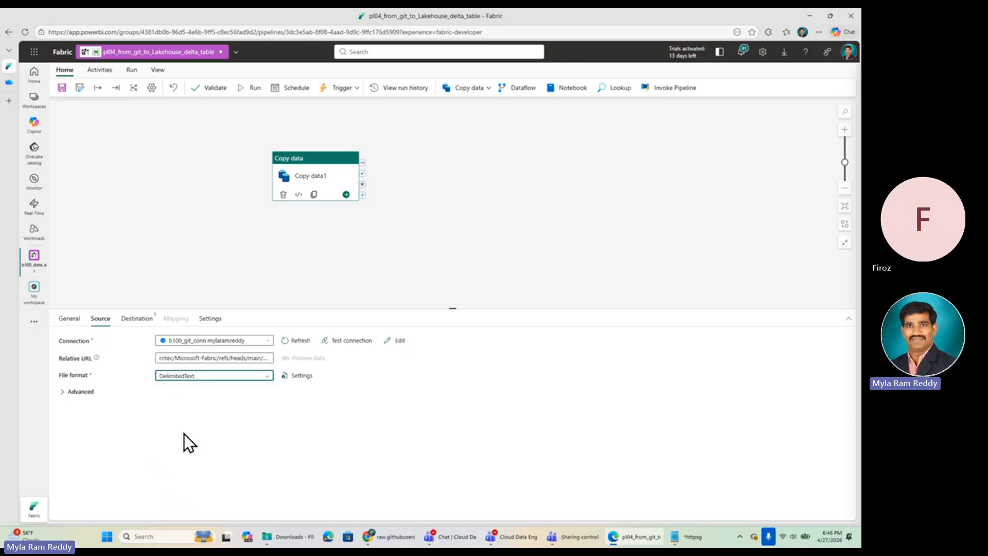
pyautogui.click(301, 376)
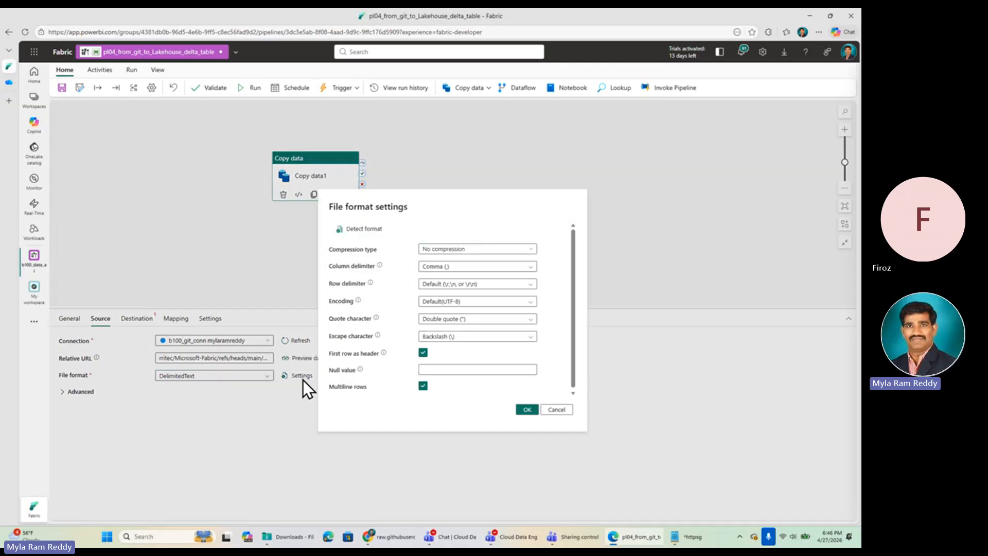
pyautogui.click(557, 410)
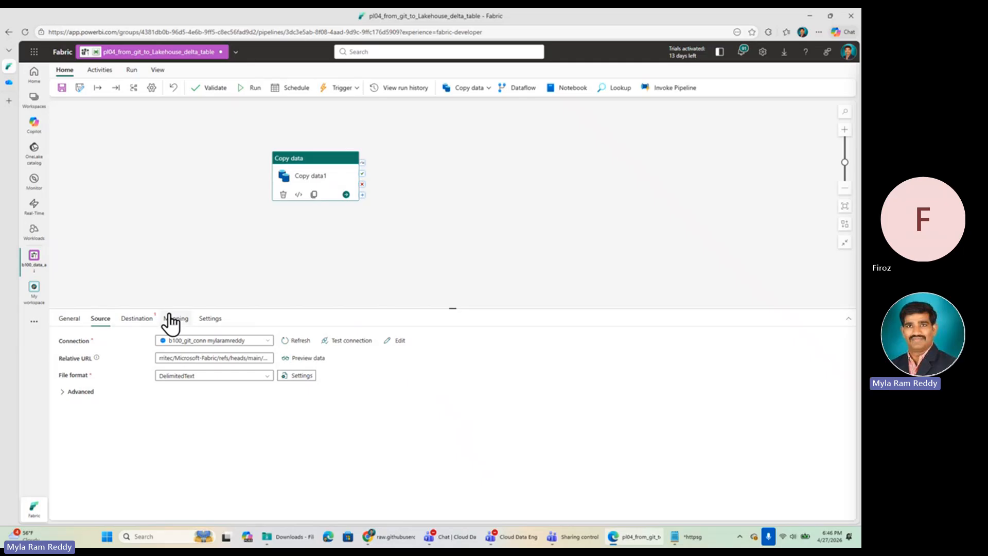
# Preview the source data of emp.csv, close the preview and return to the source settings
pyautogui.click(308, 359)
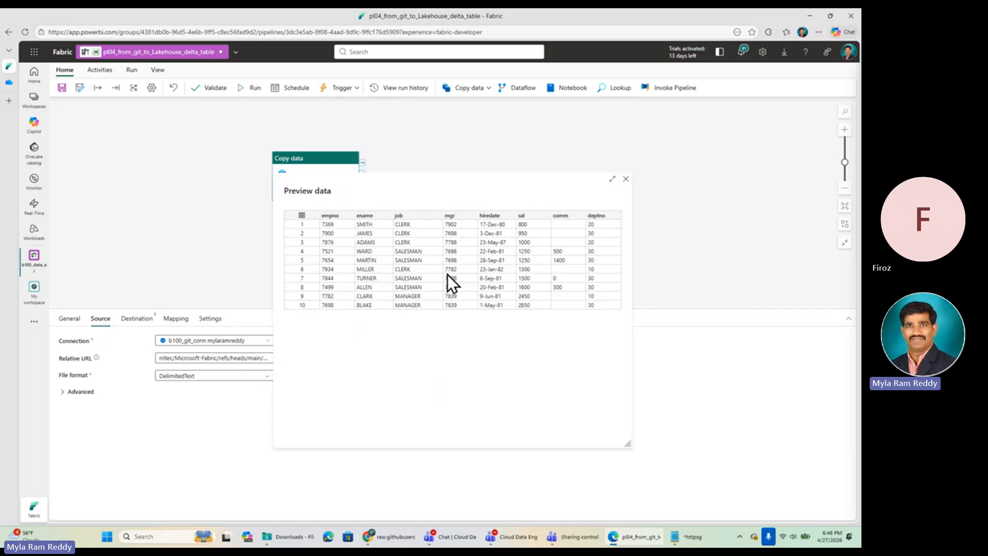
pyautogui.click(627, 179)
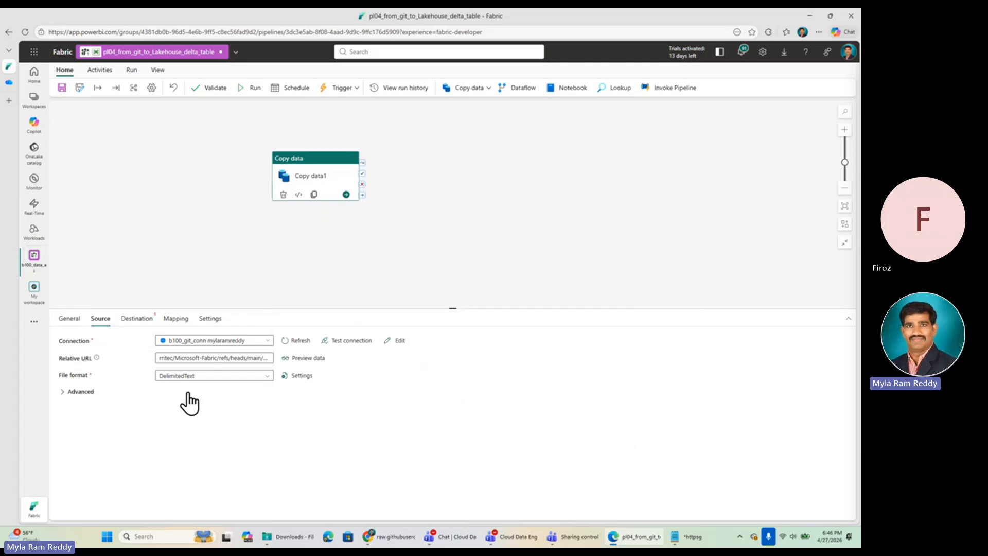
pyautogui.click(139, 320)
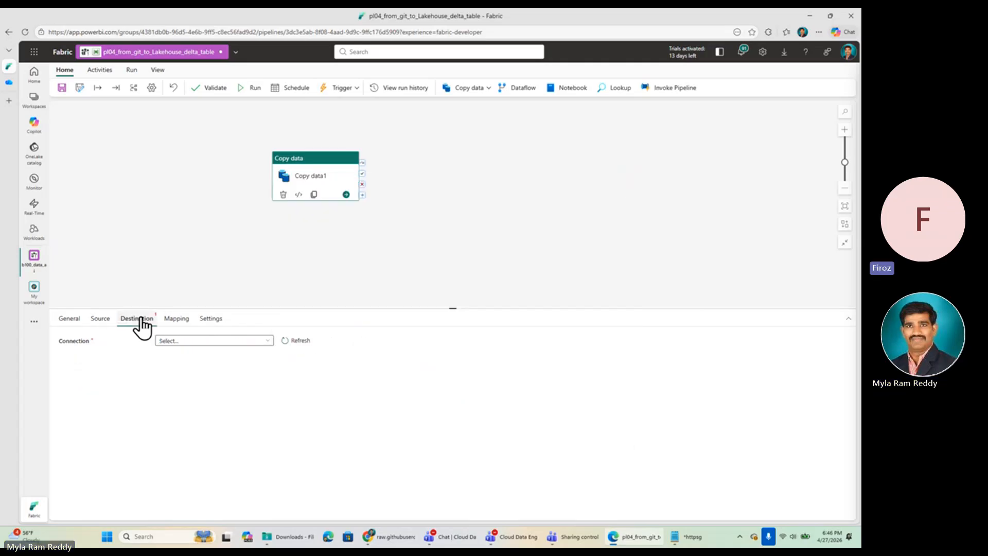
pyautogui.click(100, 319)
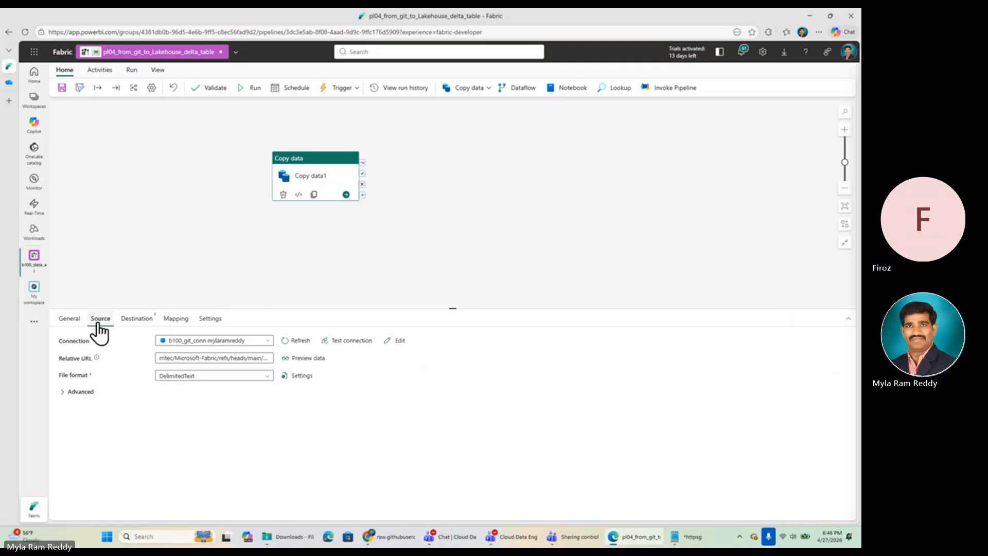
# Compare the base URL and relative path portions of the raw GitHub link in Notepad, and return to Fabric
pyautogui.click(690, 536)
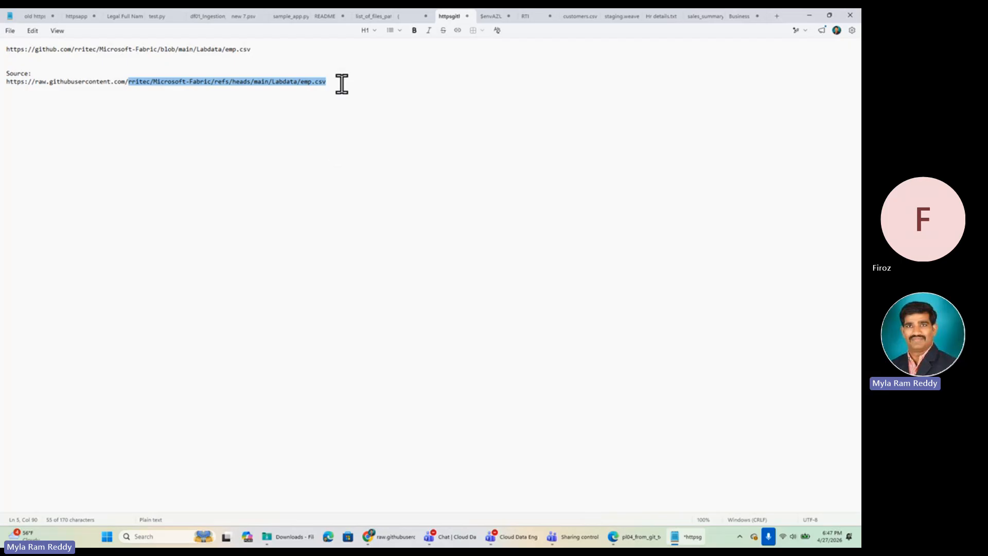
pyautogui.moveTo(128, 82); pyautogui.dragTo(4, 81)
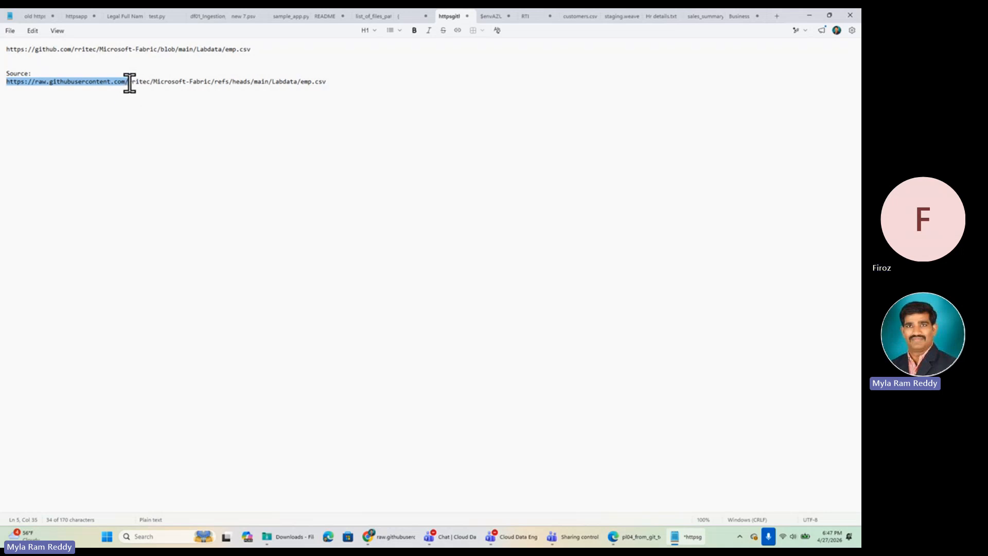
pyautogui.moveTo(128, 81); pyautogui.dragTo(348, 83)
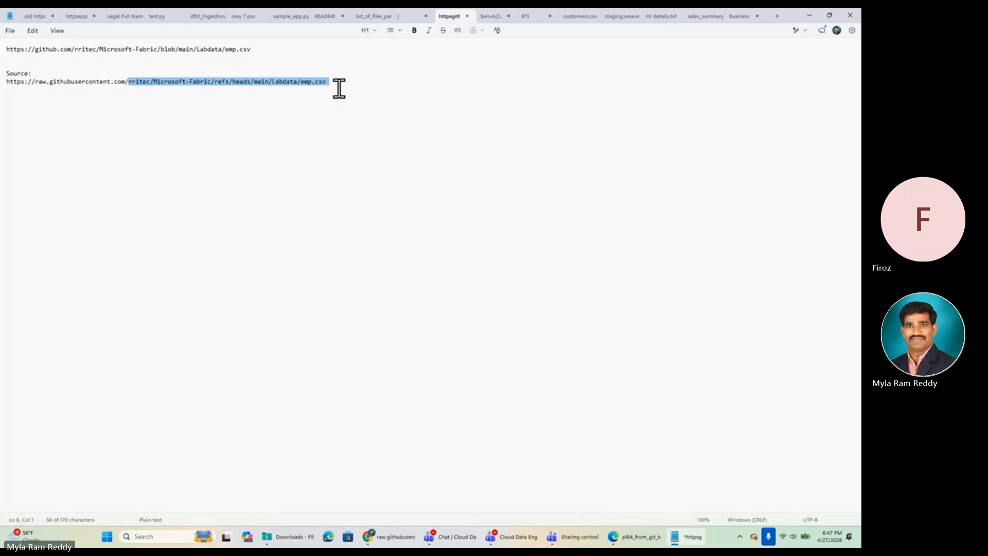
pyautogui.hotkey('alt', 'Tab')
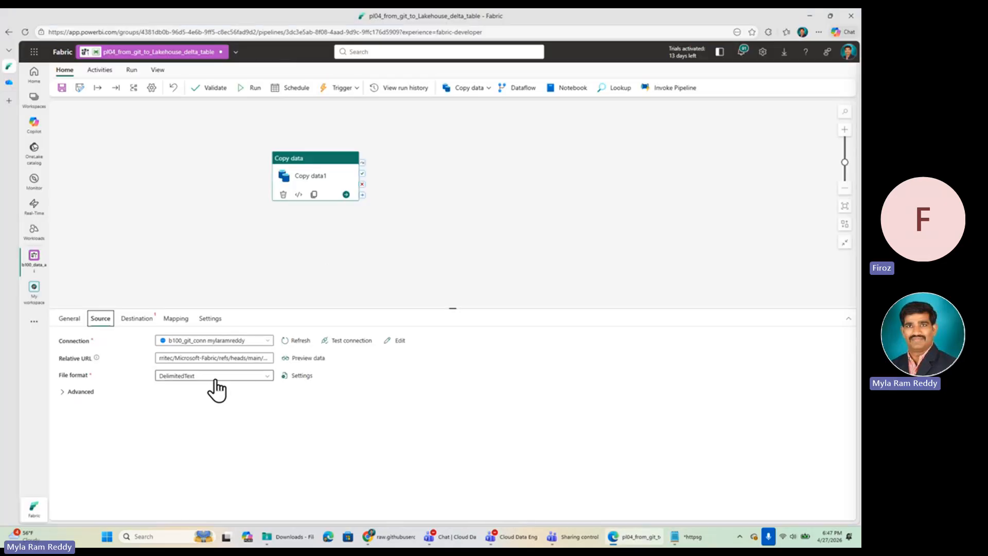
# Search the Copy data activity's available destination connections for b100
pyautogui.click(138, 319)
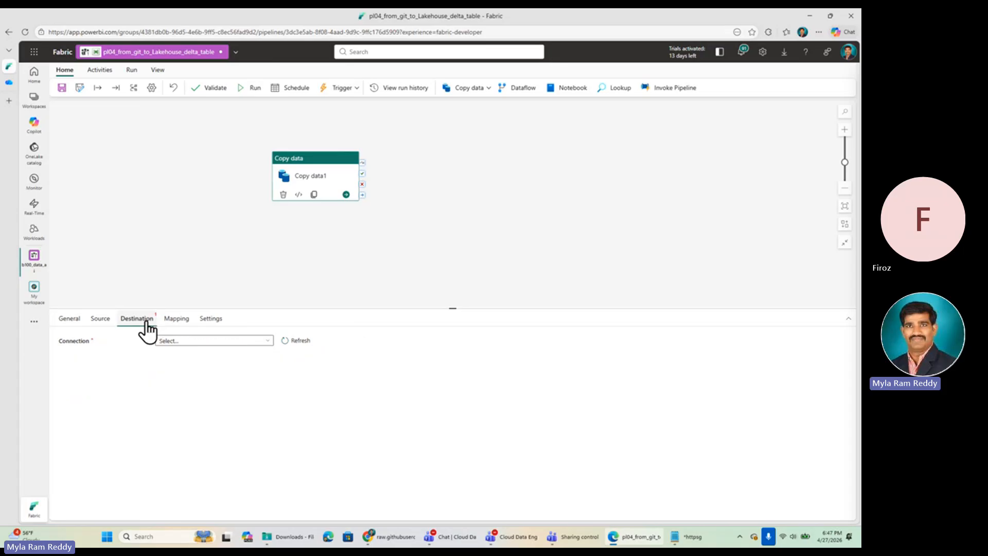
pyautogui.click(259, 356)
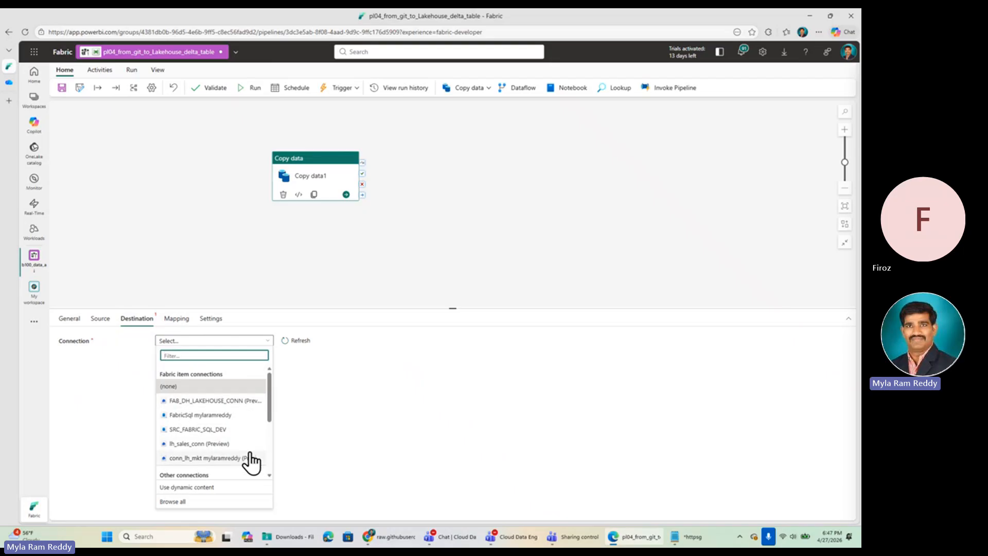
pyautogui.scroll(-5, 252, 461)
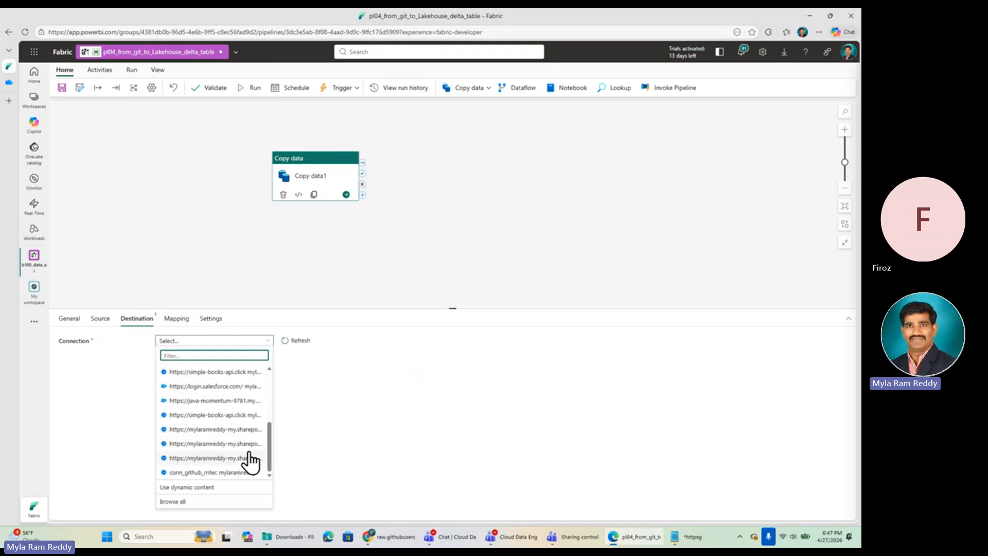
pyautogui.write('b100')
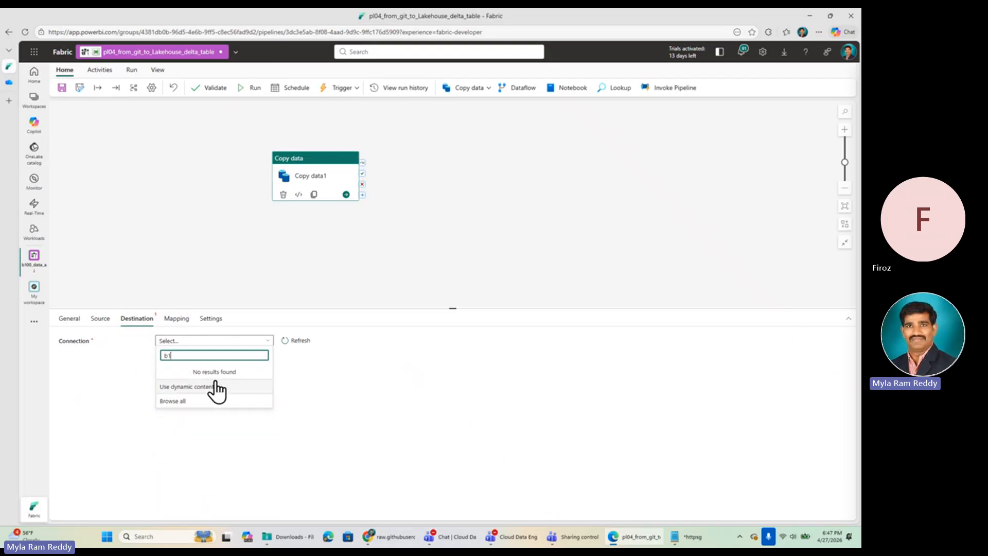
pyautogui.press('BackSpace')
pyautogui.press('BackSpace')
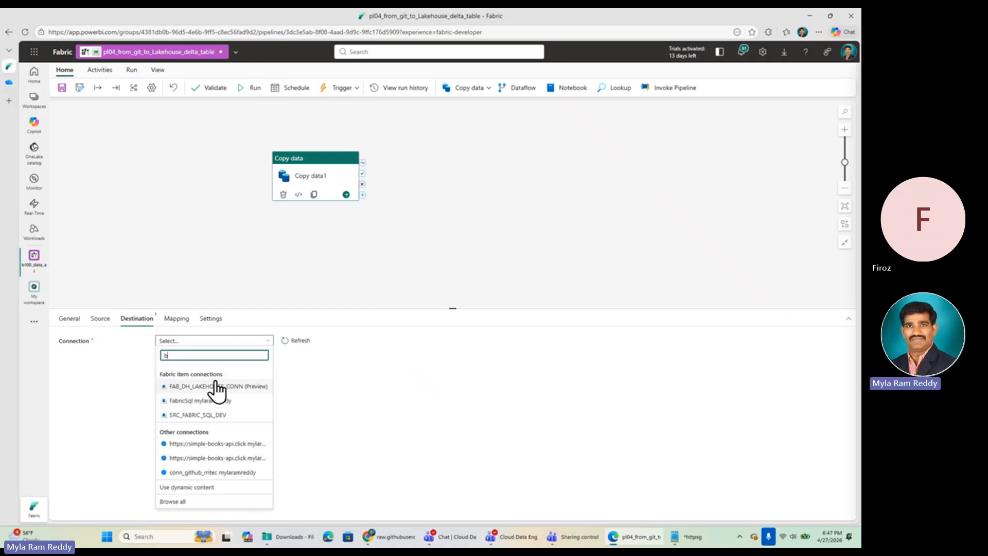
pyautogui.press('BackSpace')
pyautogui.click(215, 382)
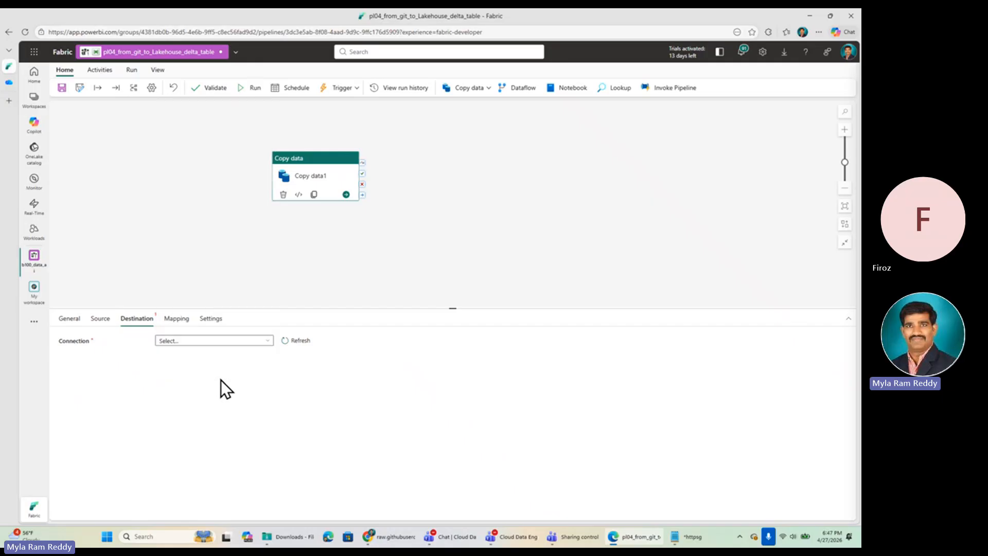
# Browse all destinations and choose b100_lakehouse from the OneLake catalog as the Copy data destination
pyautogui.click(221, 342)
pyautogui.scroll(-5, 214, 443)
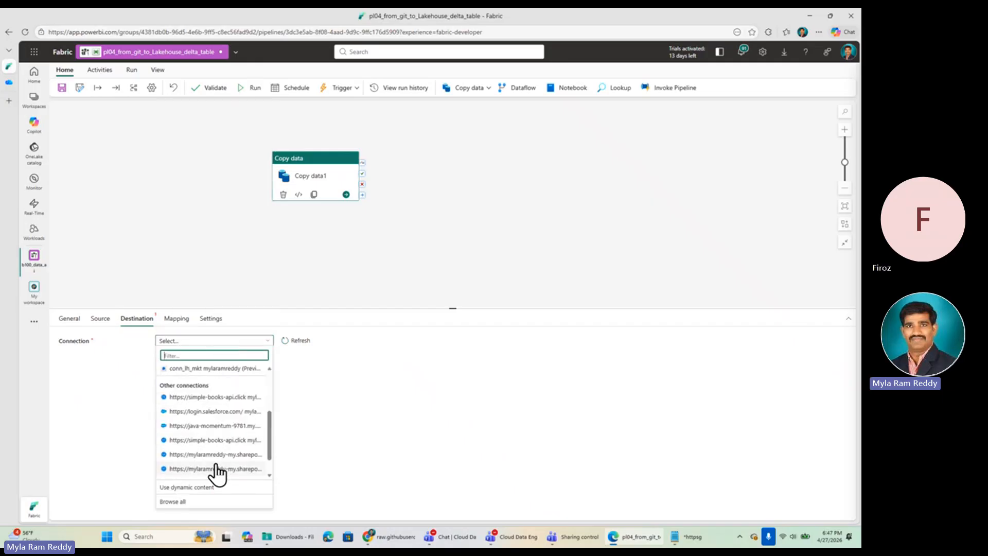
pyautogui.click(189, 503)
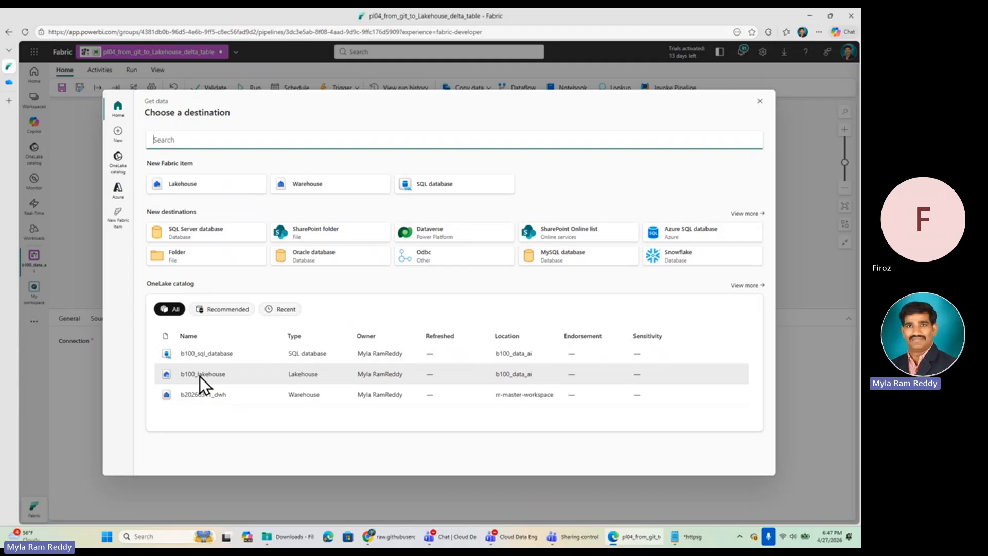
pyautogui.click(199, 376)
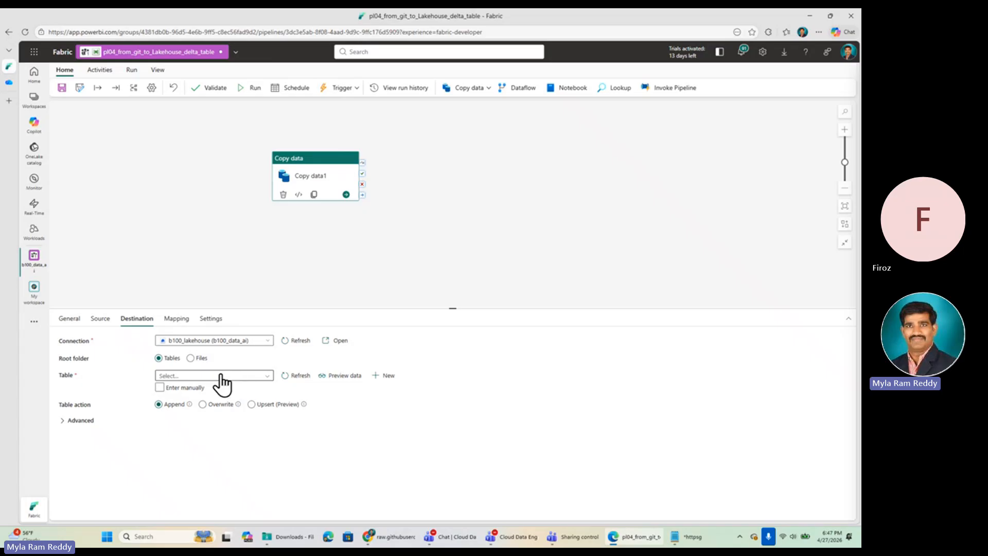
# Create a new destination table named tgt_git_data in the dbo schema
pyautogui.click(386, 376)
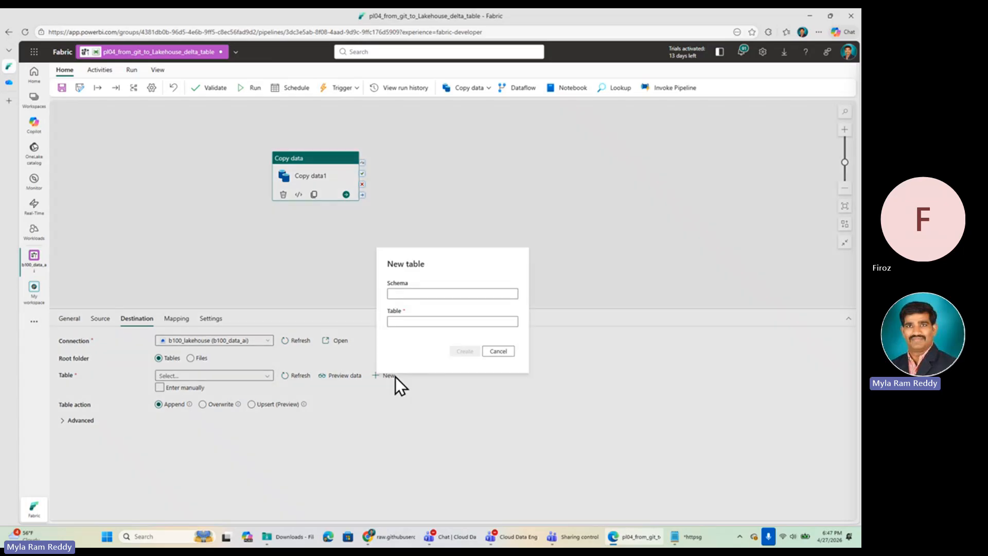
pyautogui.click(413, 296)
pyautogui.write('dbo')
pyautogui.press('Tab')
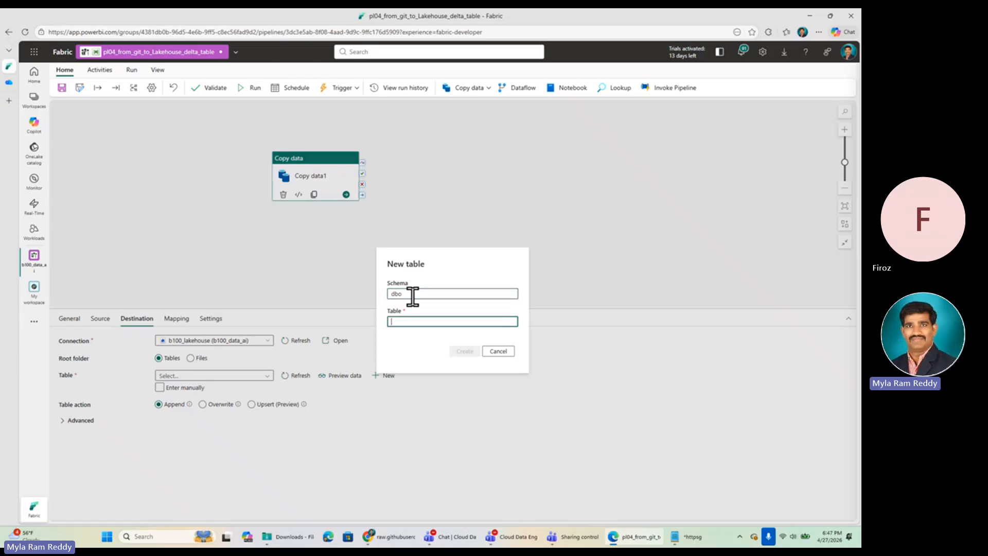
pyautogui.write('tgt_git_data')
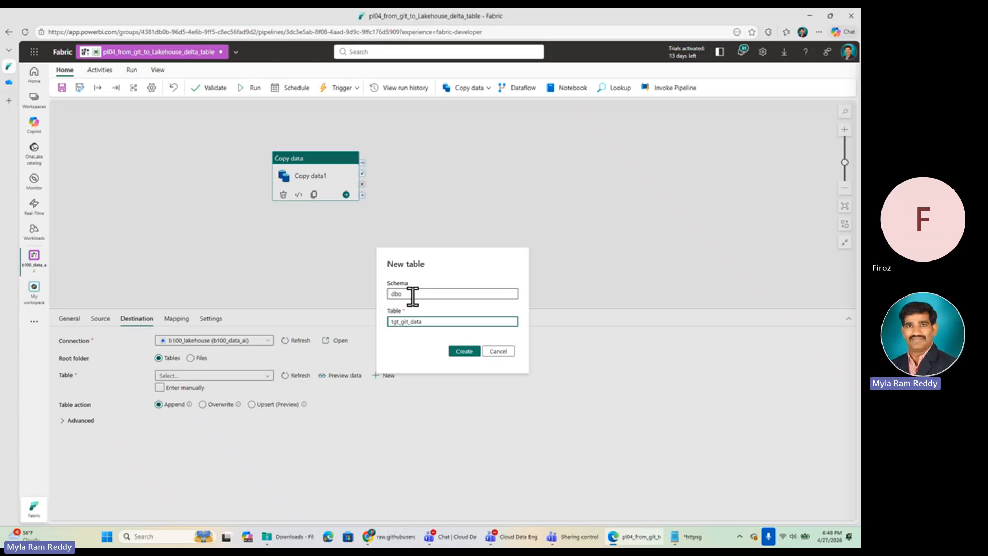
pyautogui.click(466, 352)
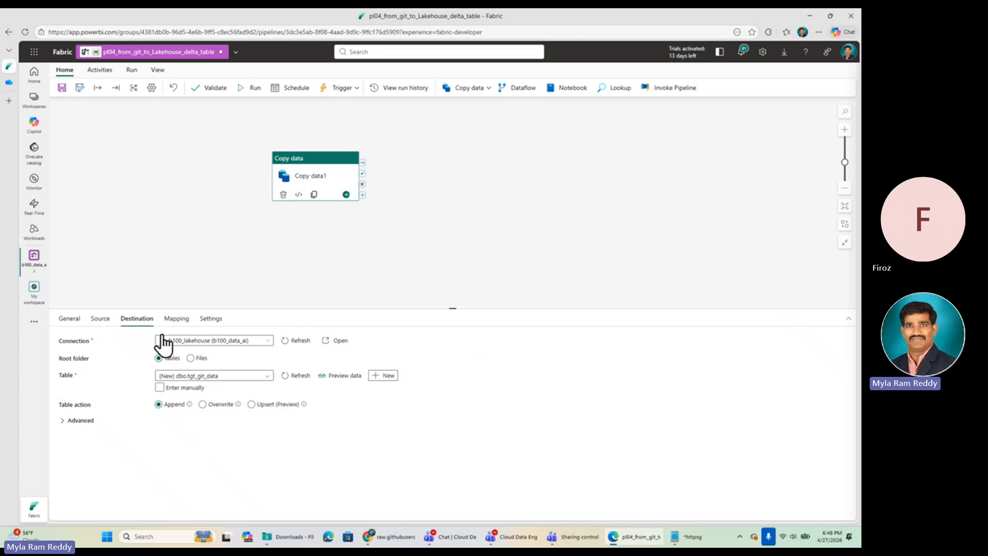
# Save the pipeline and run it
pyautogui.click(62, 88)
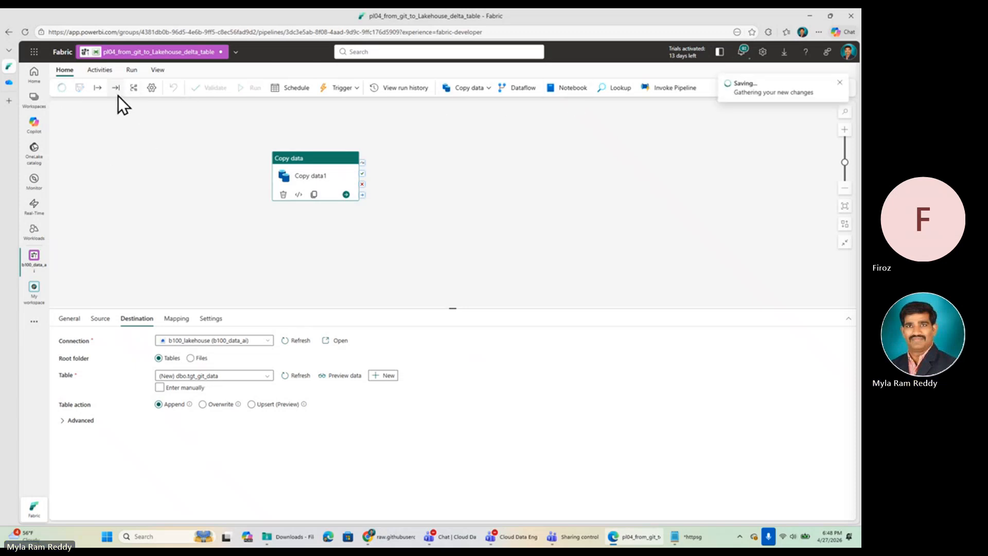
pyautogui.click(131, 71)
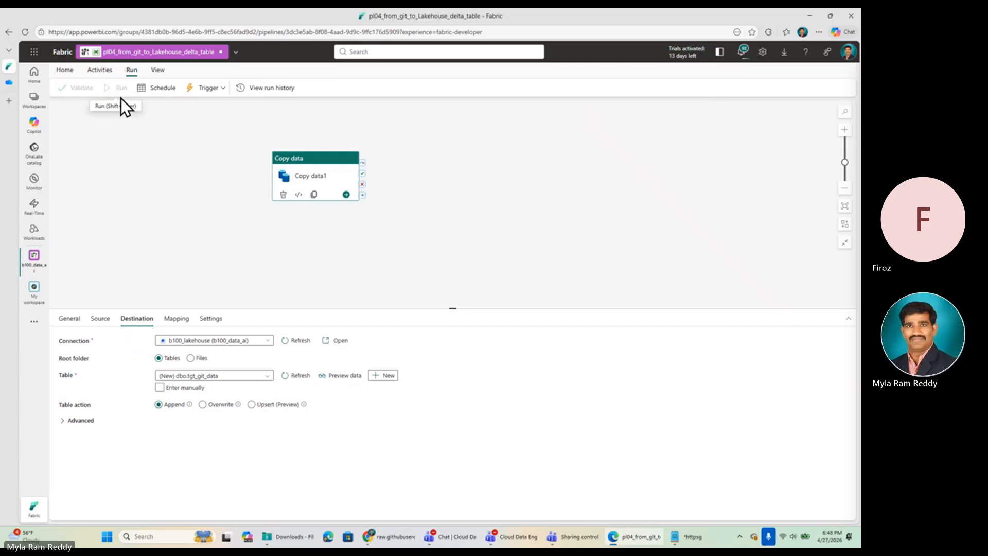
pyautogui.click(119, 88)
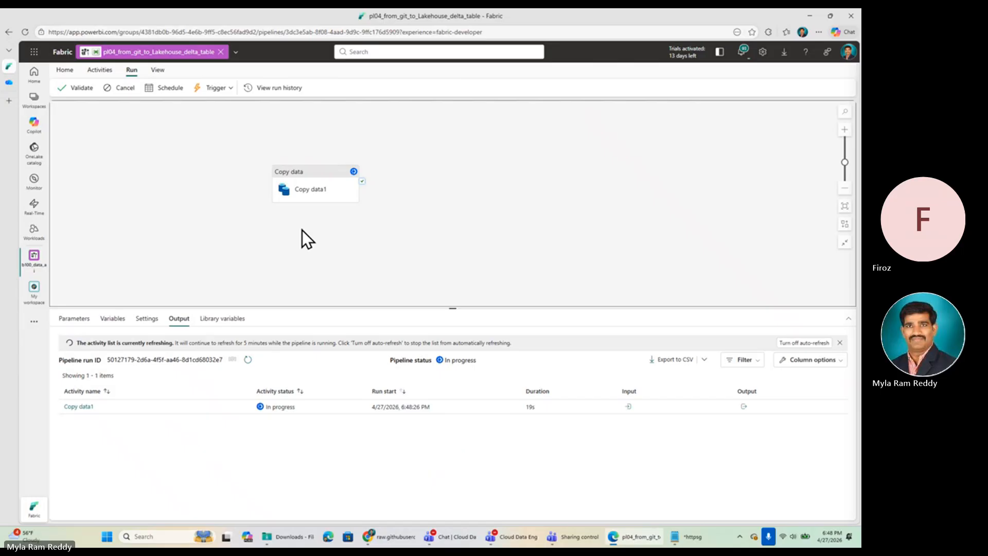
# Examine the Copy data1 run's input JSON in full view, especially the source location type and relativeUrl, and close it
pyautogui.click(629, 407)
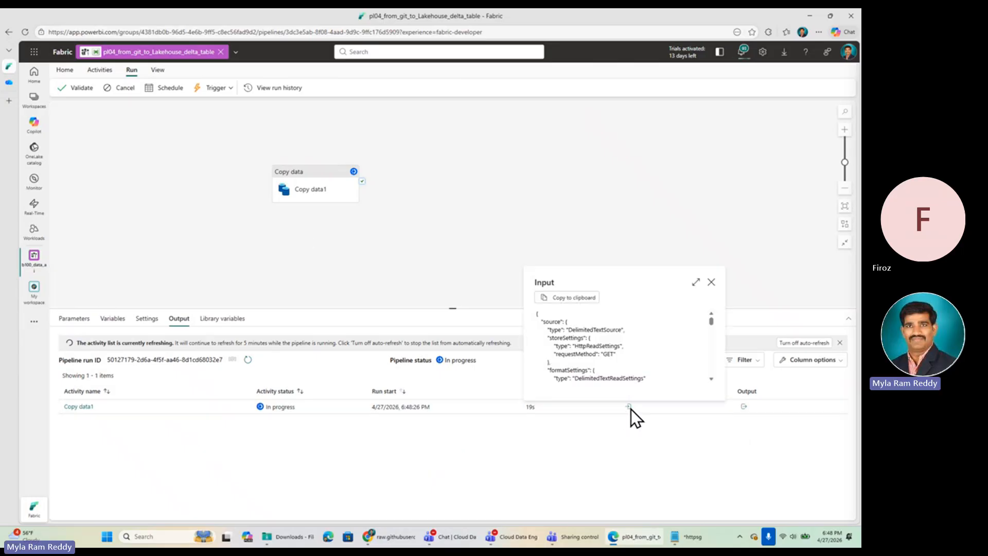
pyautogui.click(696, 282)
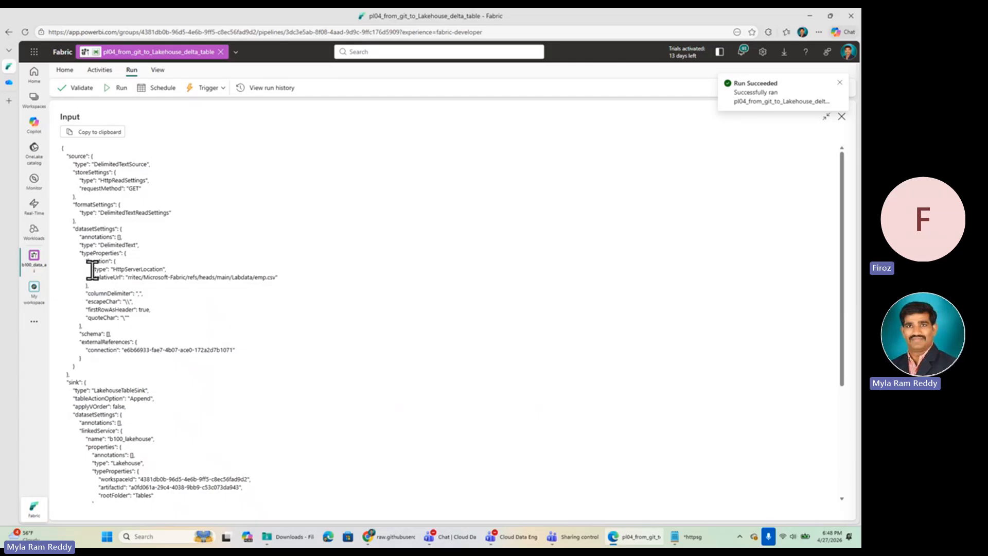
pyautogui.moveTo(91, 270); pyautogui.dragTo(186, 270)
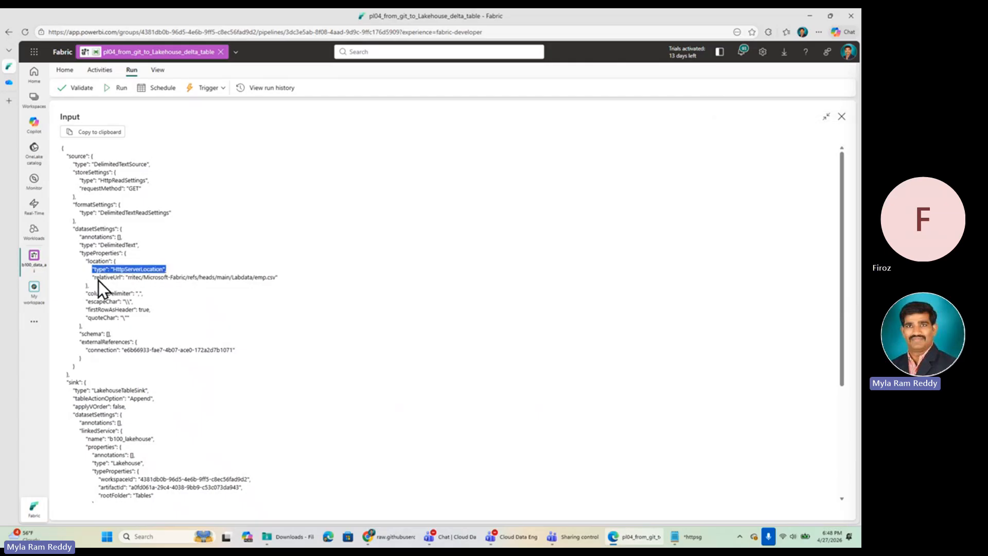
pyautogui.moveTo(91, 278); pyautogui.dragTo(306, 276)
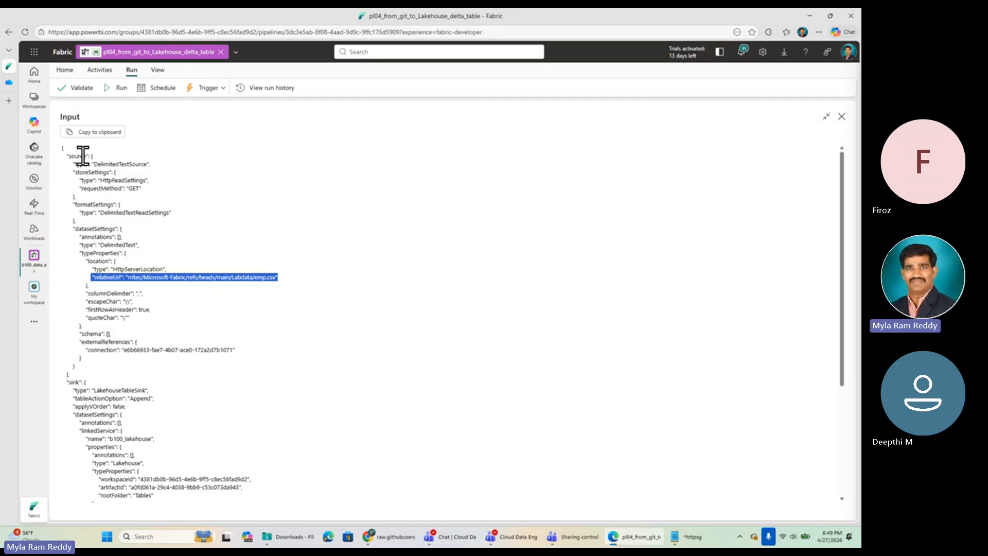
pyautogui.click(842, 117)
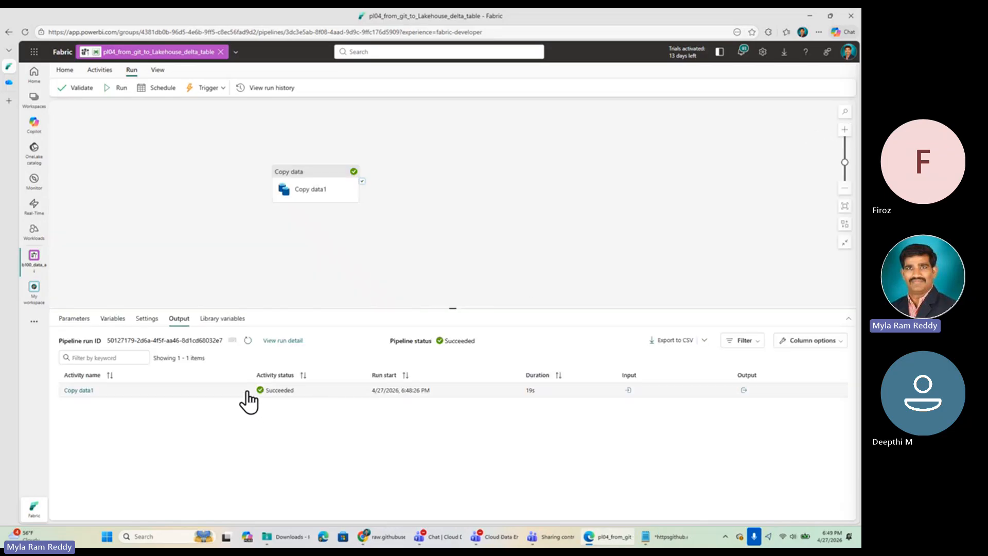
# Examine the rows read and rows copied in the Copy data1 run's output details, and close them
pyautogui.click(745, 391)
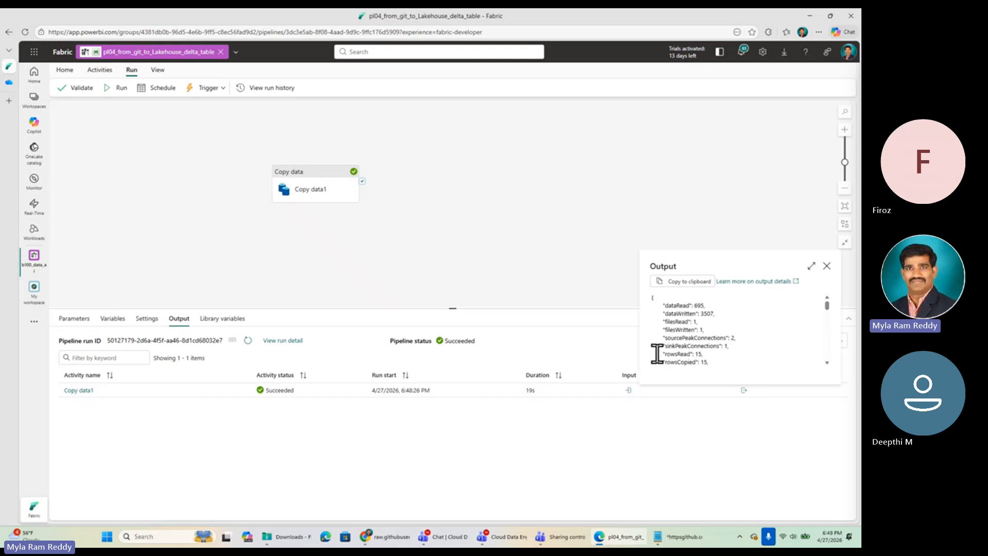
pyautogui.moveTo(658, 354); pyautogui.dragTo(731, 356)
pyautogui.moveTo(662, 365); pyautogui.dragTo(700, 365)
pyautogui.scroll(4, 671, 346)
pyautogui.click(700, 364)
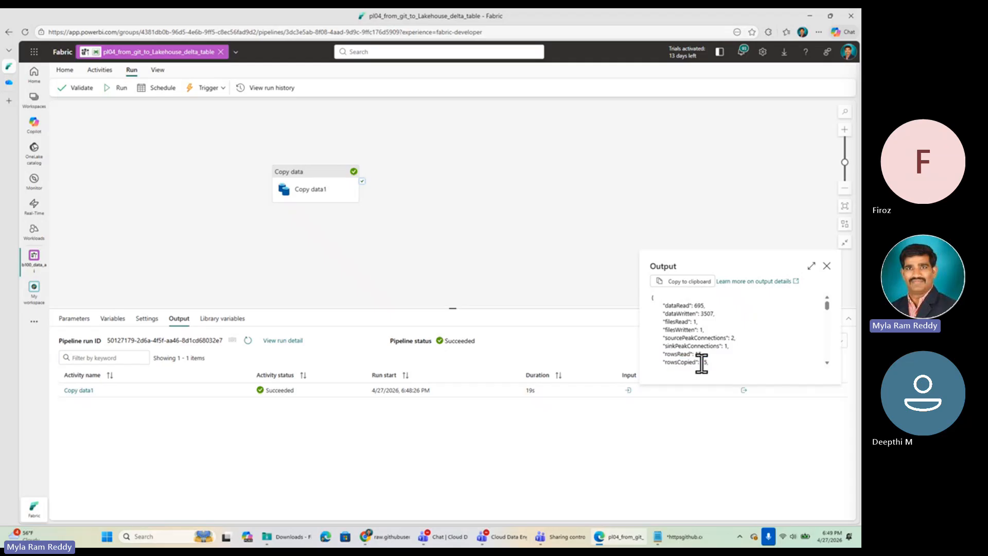
pyautogui.click(827, 266)
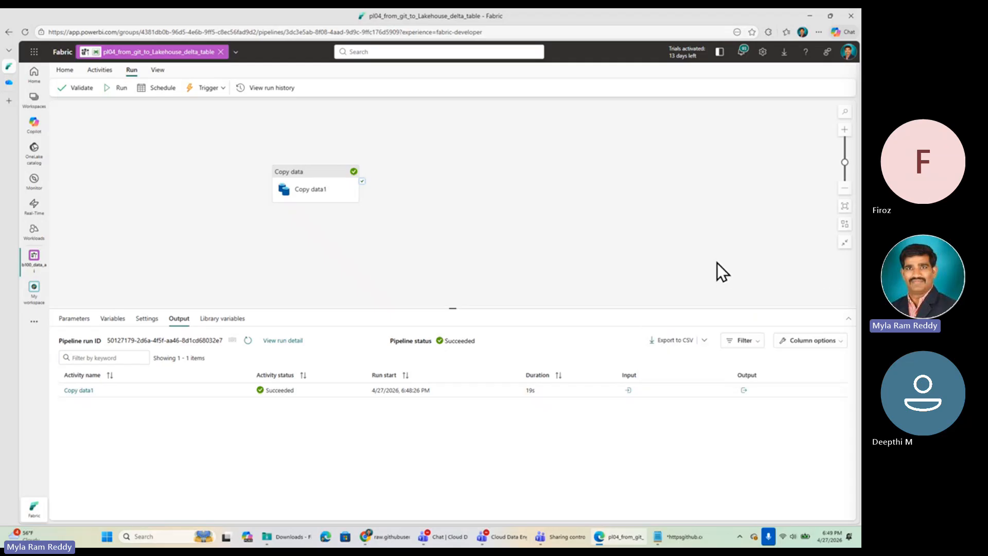
# Review the Copy data activity's source settings and the pipeline's run options
pyautogui.click(307, 170)
pyautogui.click(102, 319)
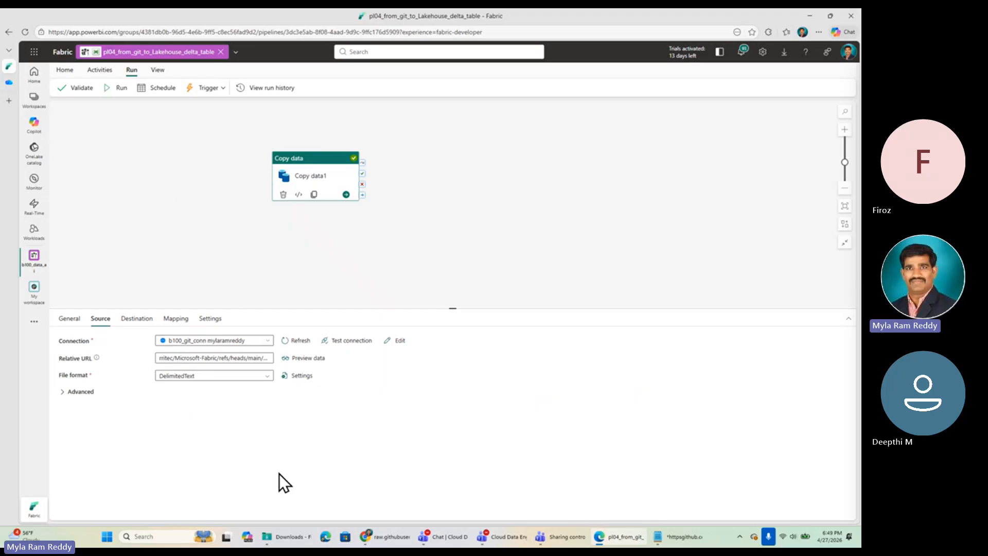
pyautogui.click(64, 70)
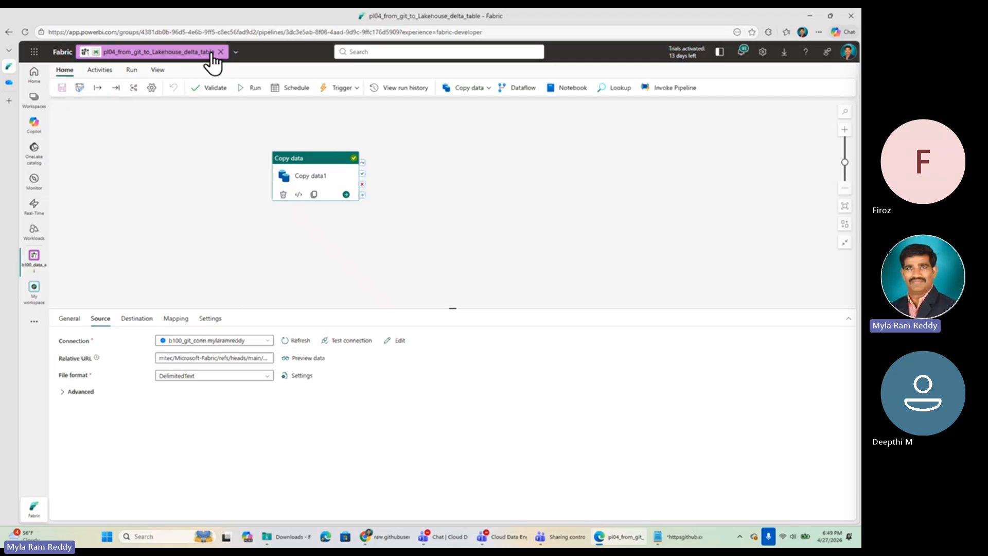
pyautogui.click(133, 71)
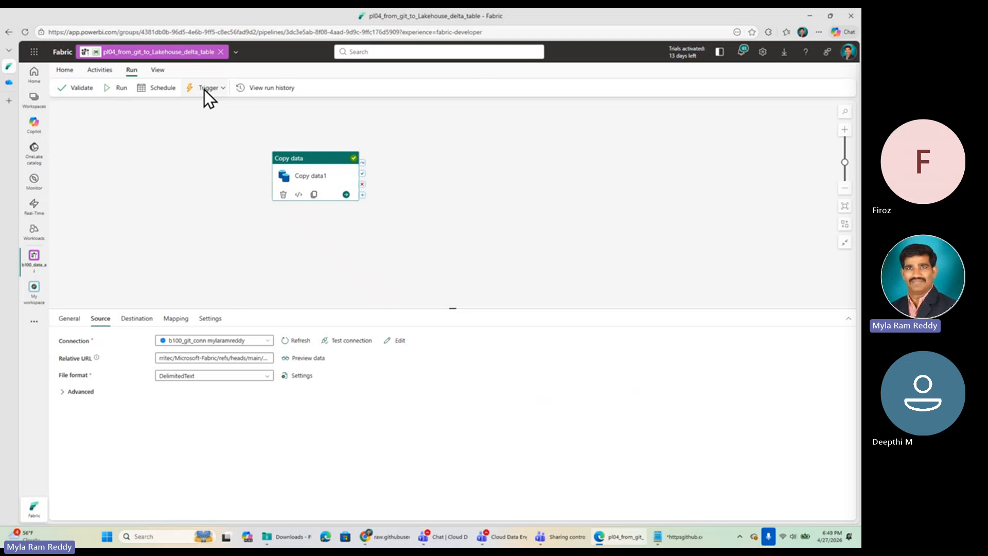
# Copy the pipeline's full JSON code to the clipboard and close the code view
pyautogui.click(155, 70)
pyautogui.click(103, 89)
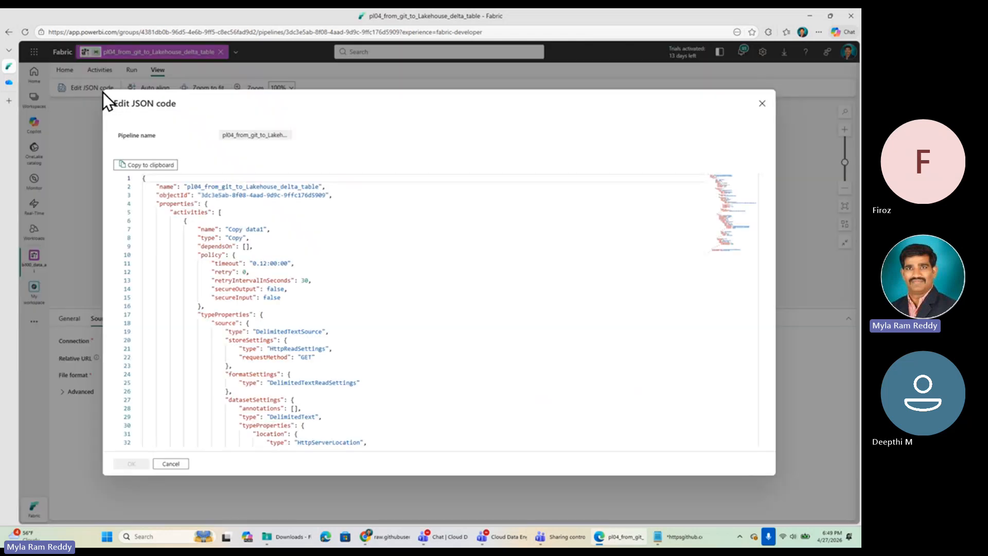
pyautogui.click(160, 170)
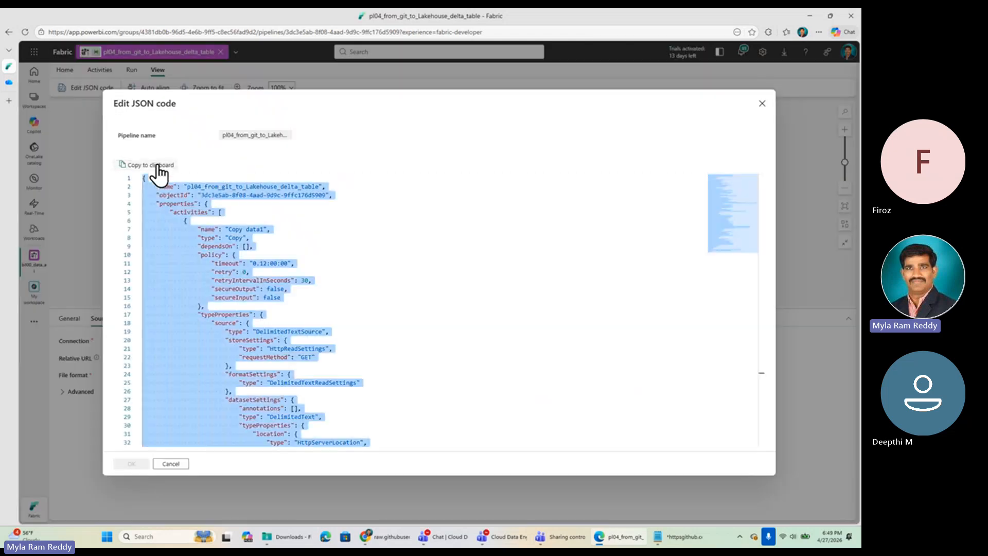
pyautogui.click(764, 104)
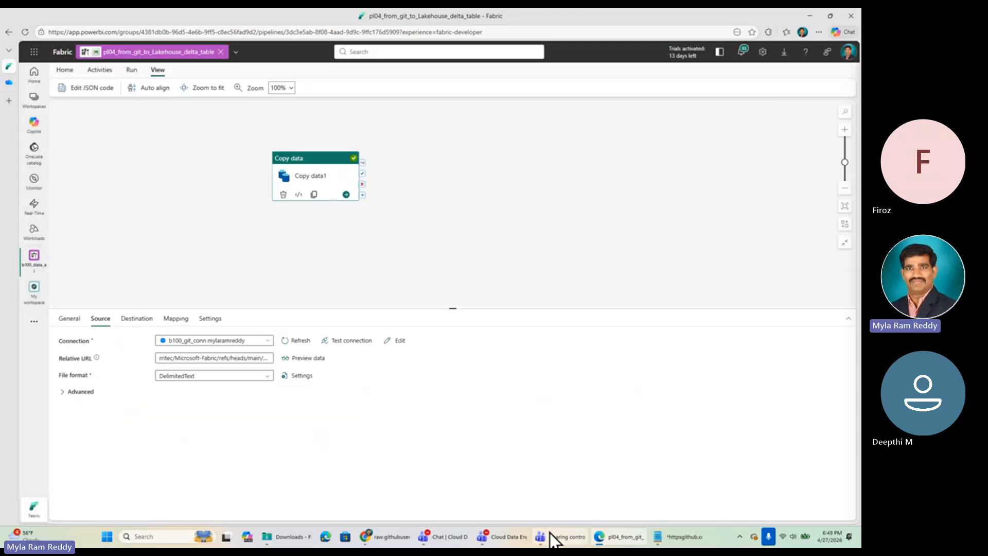
# Switch to GitHub and open 02. Pipe_from_SqlDatabase_to_Lakehouse_deltaTable.md in the Microsoft-Fabric repository's M03_Data Pipelines(Azure Data Factory) folder
pyautogui.click(392, 537)
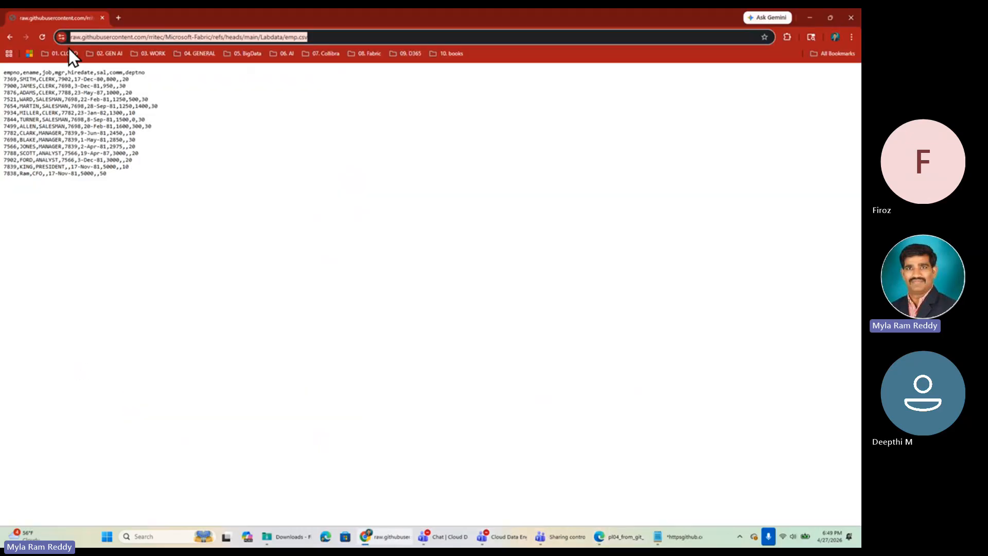
pyautogui.click(10, 37)
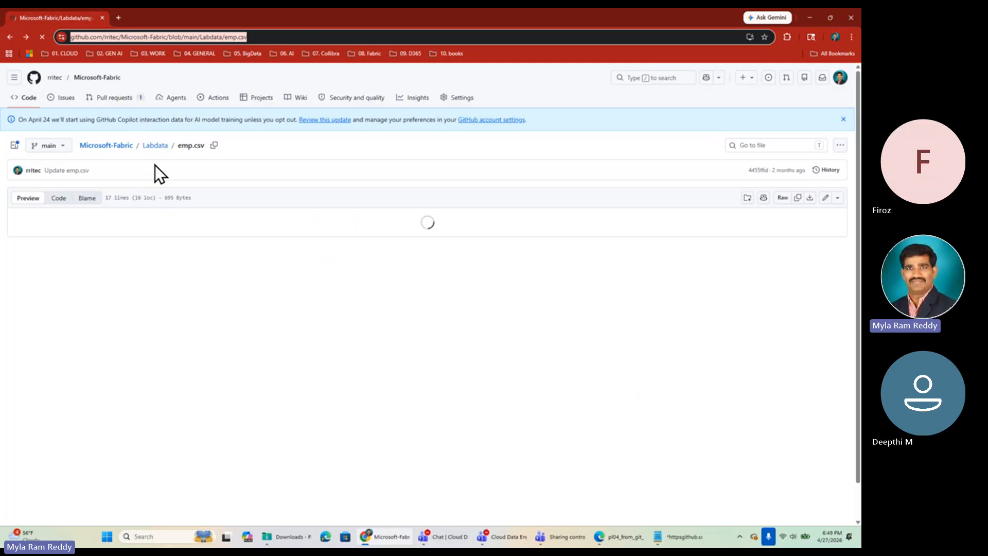
pyautogui.click(119, 148)
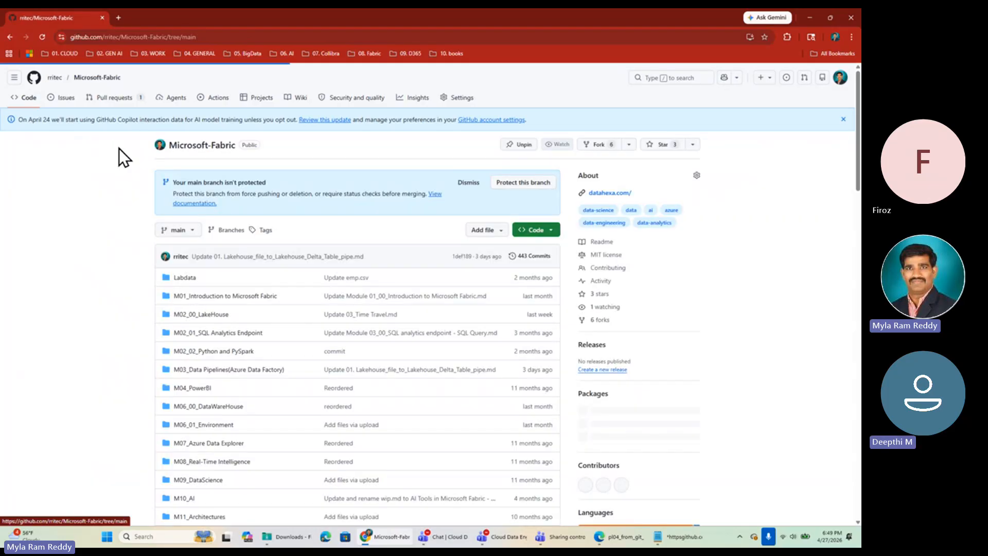
pyautogui.click(228, 371)
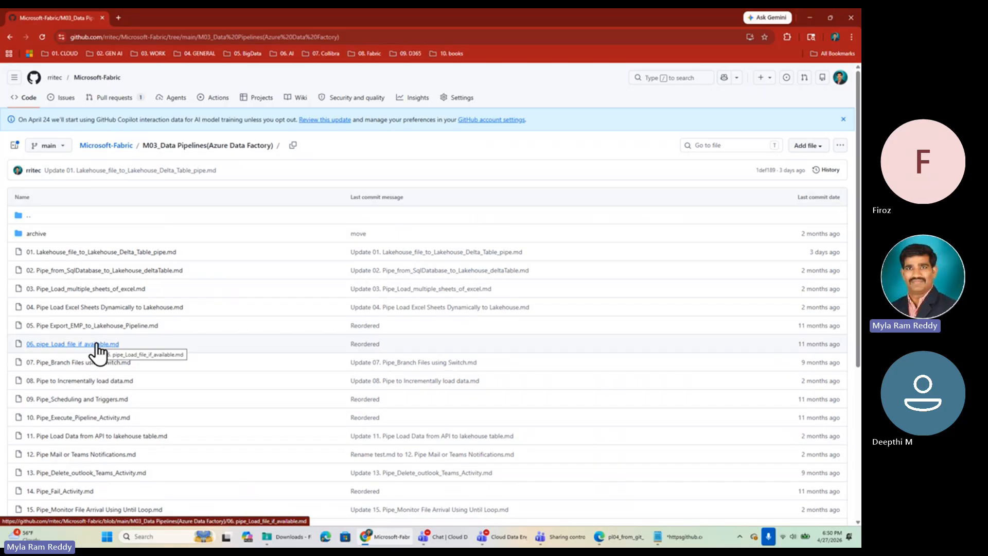
pyautogui.click(96, 271)
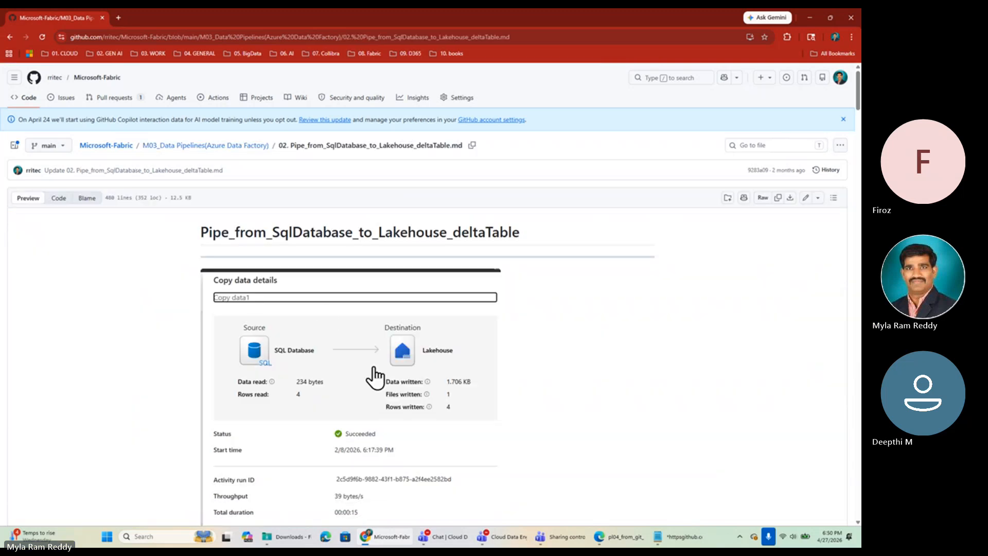
# Open the file for editing and place the cursor after Copy_GitHubRepo_To_LakehouseDeltaTable in the Home Work section
pyautogui.scroll(-15, 391, 381)
pyautogui.scroll(-20, 403, 384)
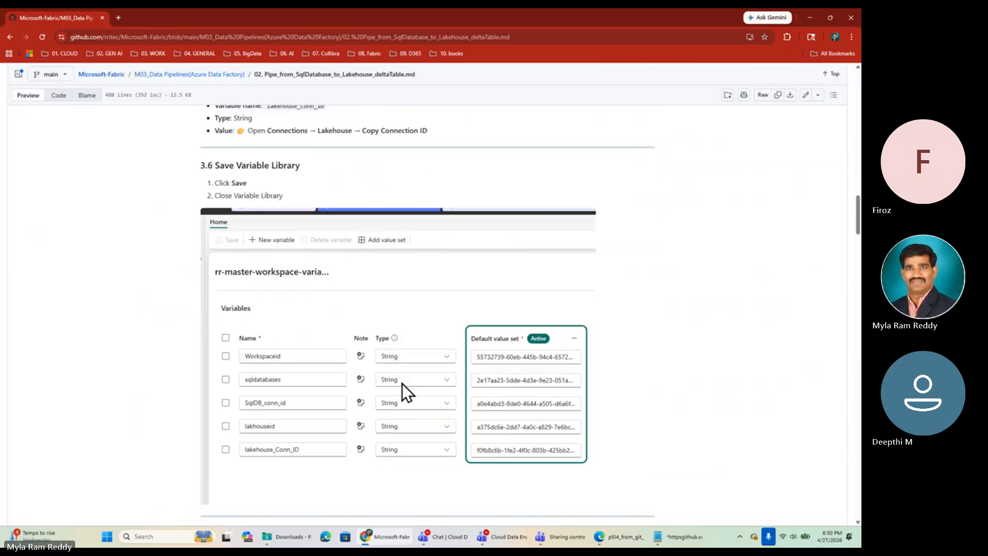
pyautogui.scroll(-20, 403, 392)
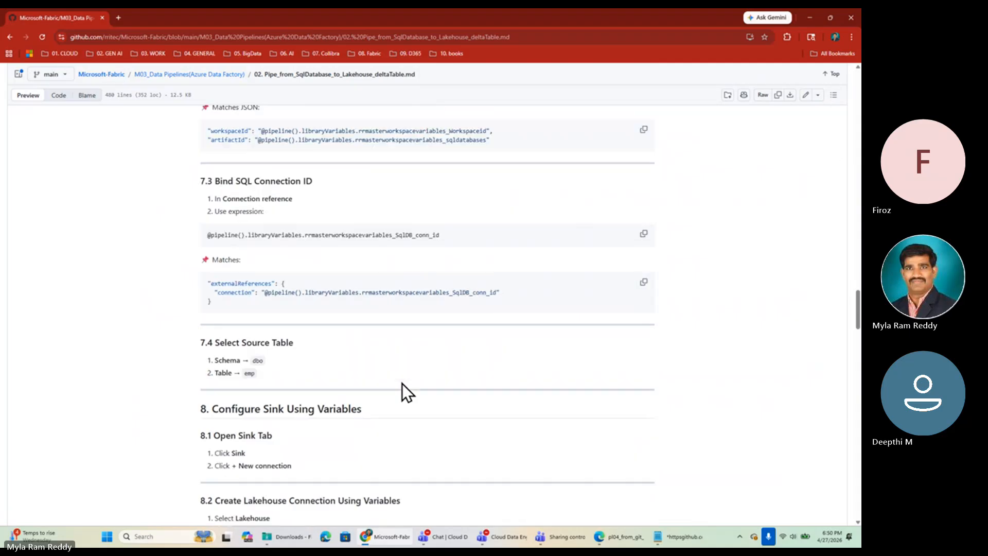
pyautogui.scroll(-4, 403, 384)
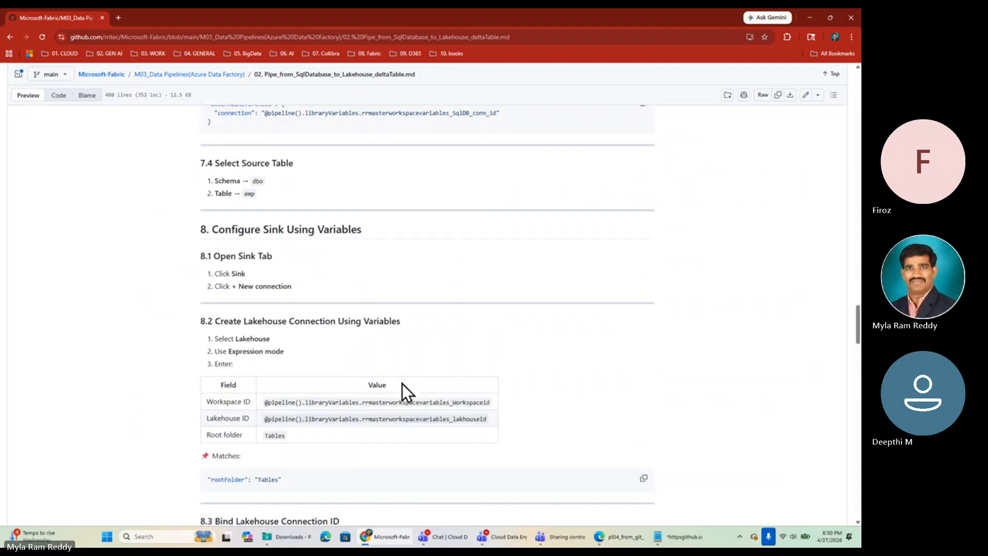
pyautogui.scroll(-12, 402, 384)
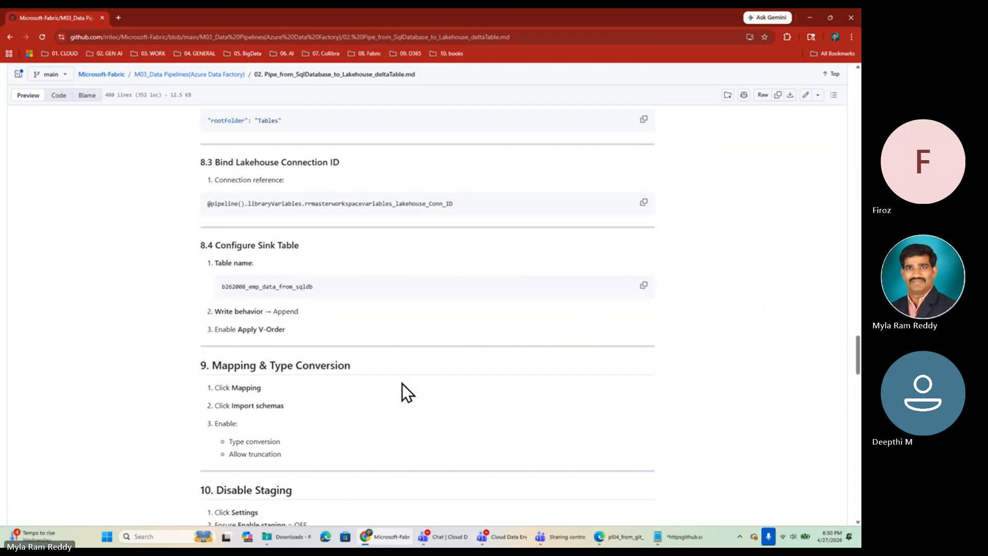
pyautogui.scroll(-5, 402, 384)
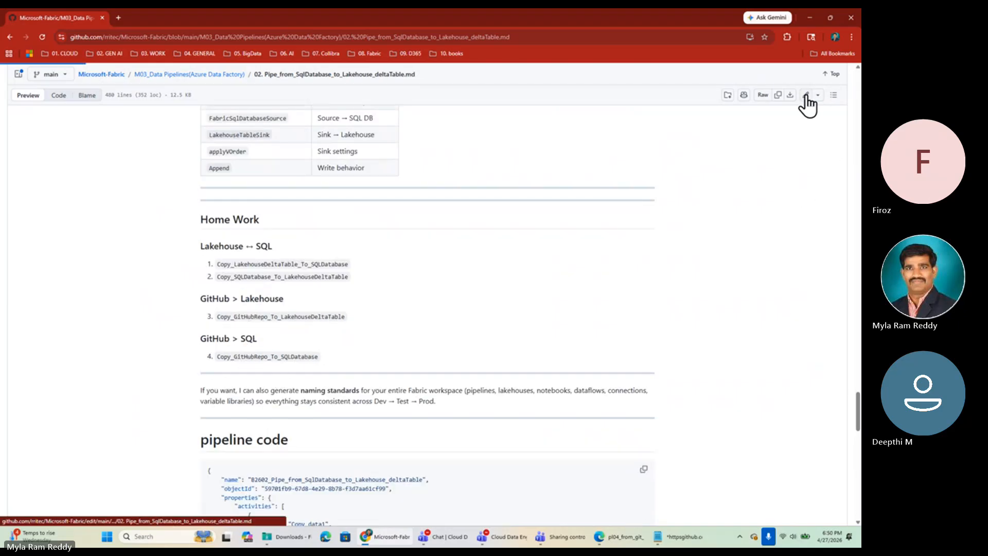
pyautogui.click(808, 95)
pyautogui.scroll(-20, 298, 379)
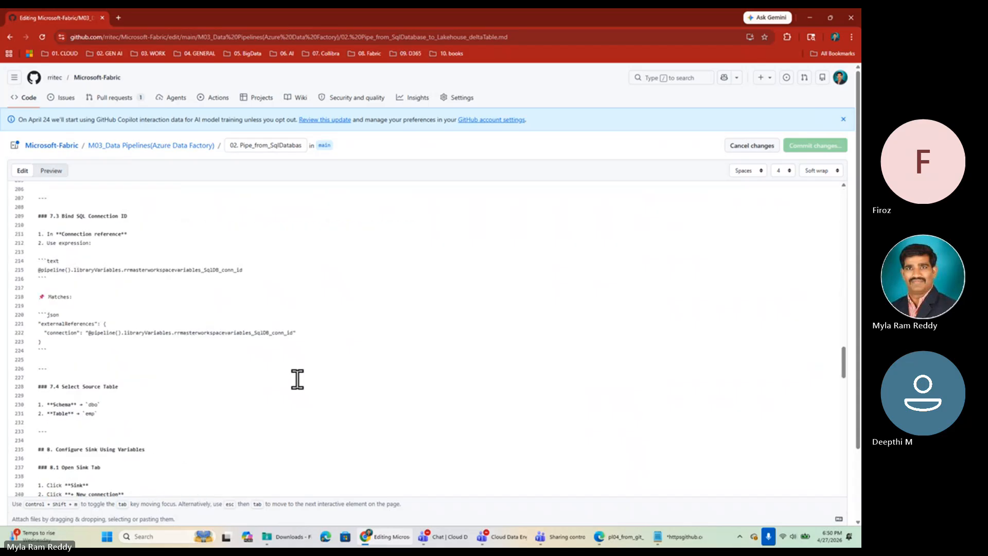
pyautogui.scroll(-3, 298, 380)
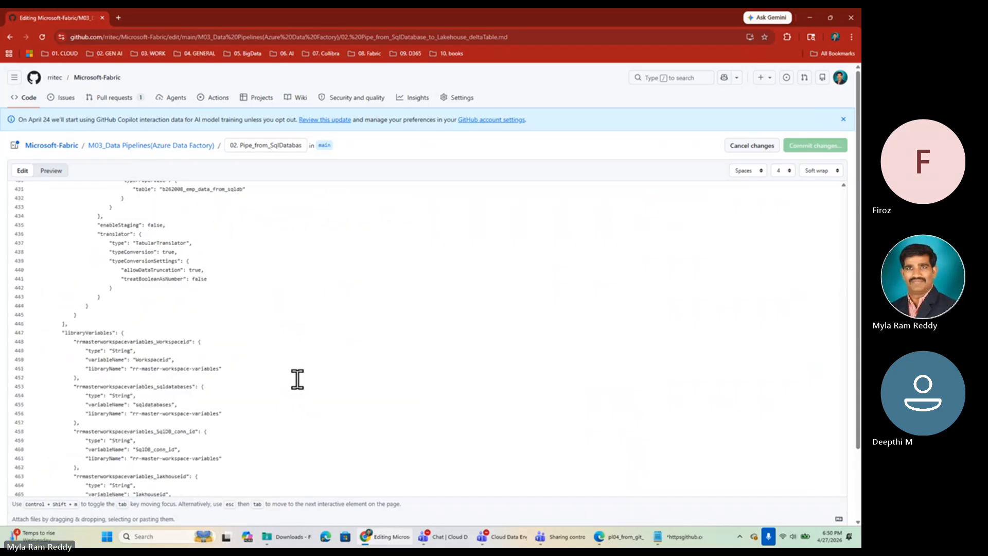
pyautogui.scroll(12, 297, 380)
pyautogui.scroll(15, 297, 380)
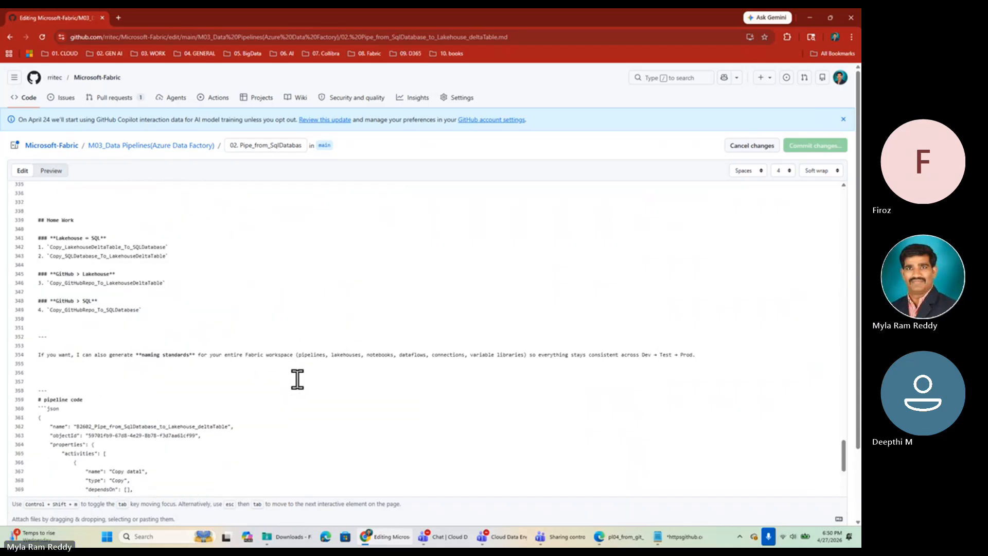
pyautogui.scroll(5, 298, 380)
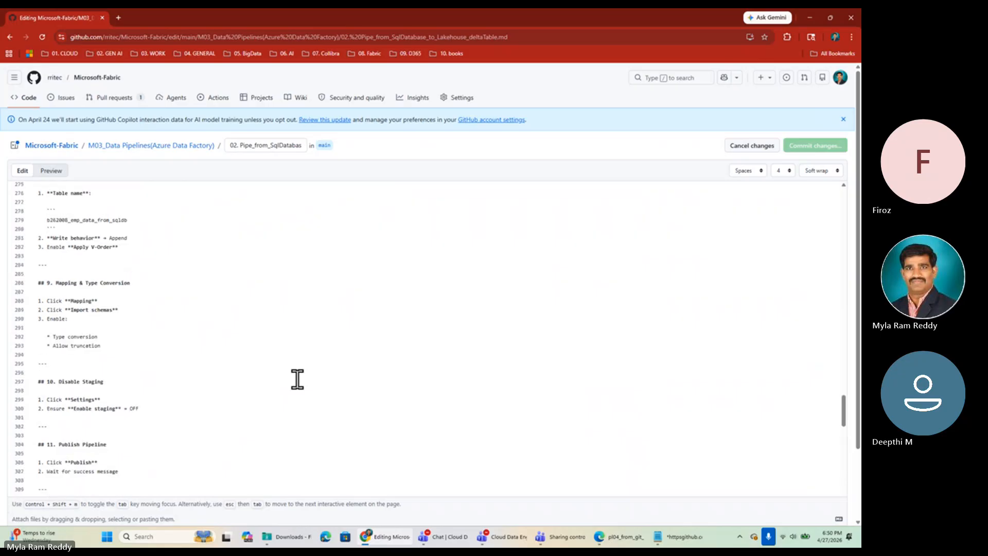
pyautogui.scroll(-17, 297, 379)
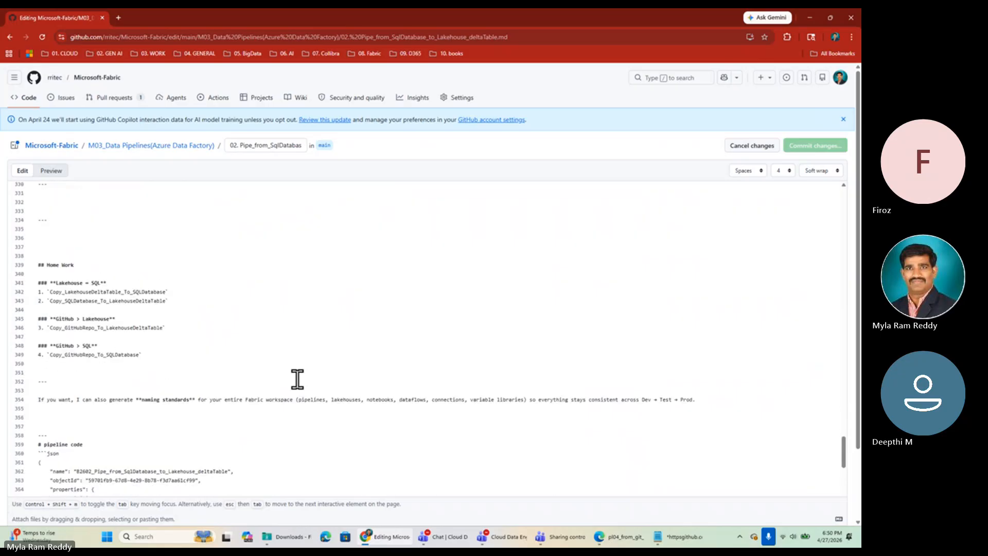
pyautogui.click(177, 373)
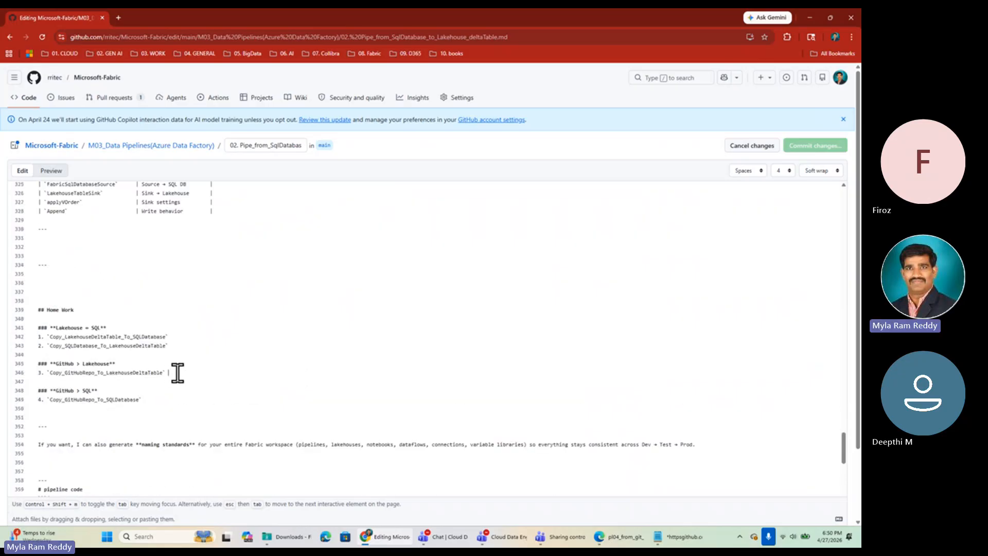
# Insert the copied pipeline code as a json code block below the GitHub > Lakehouse item, and commit the changes
pyautogui.press('Return')
pyautogui.press('Return')
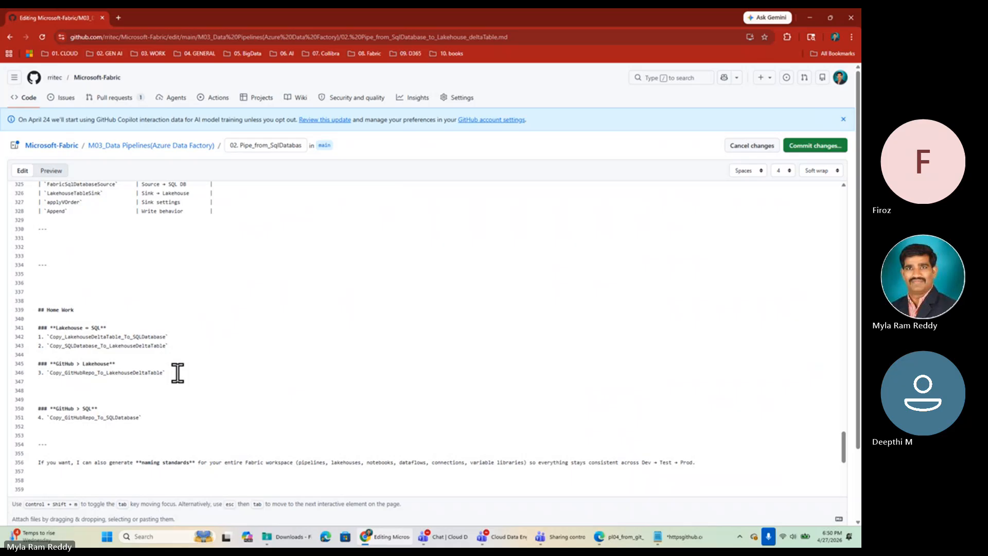
pyautogui.write('```json')
pyautogui.press('Return')
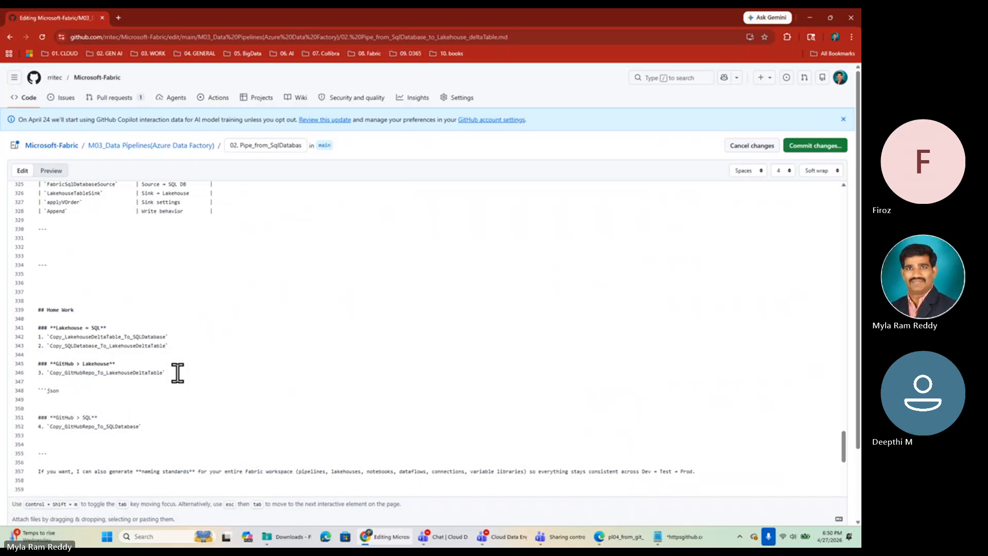
pyautogui.hotkey('ctrl', 'v')
pyautogui.press('Return')
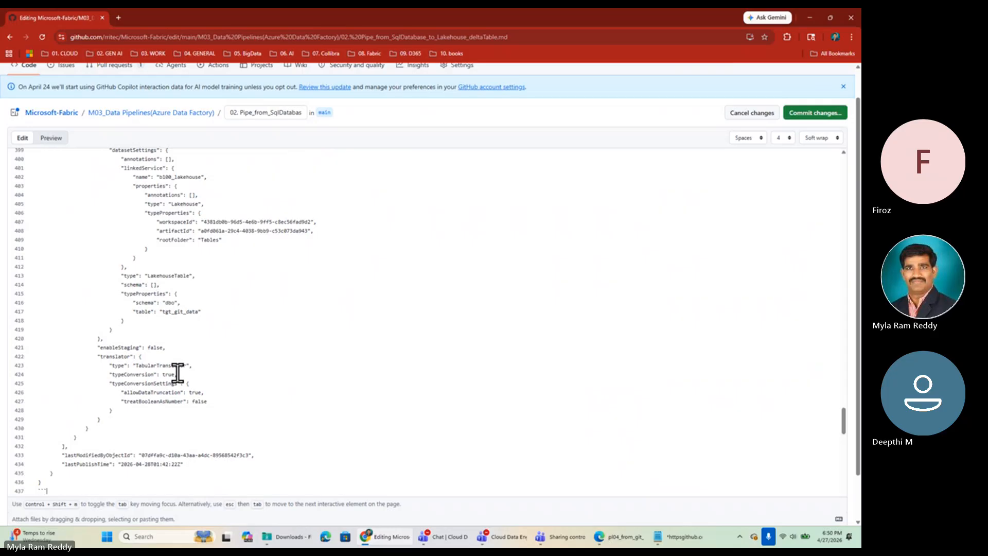
pyautogui.click(800, 114)
pyautogui.click(509, 393)
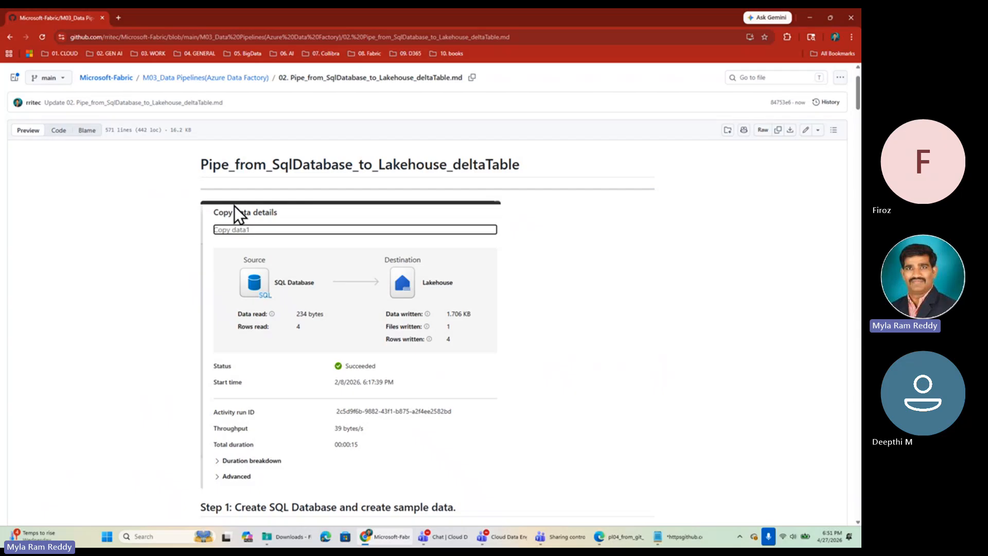
# Switch back to the Fabric pipeline and open the Copy data activity's source connection for editing
pyautogui.click(622, 537)
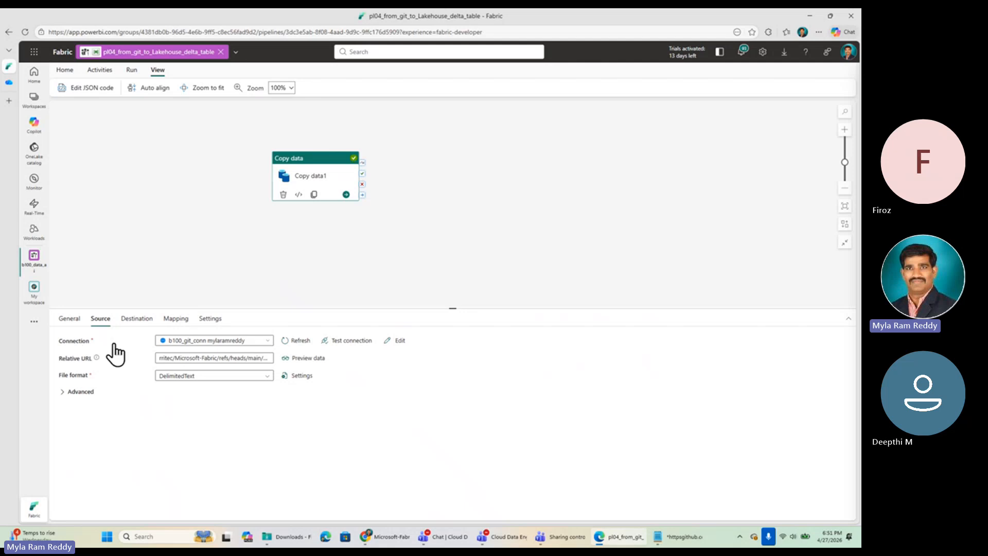
pyautogui.click(398, 342)
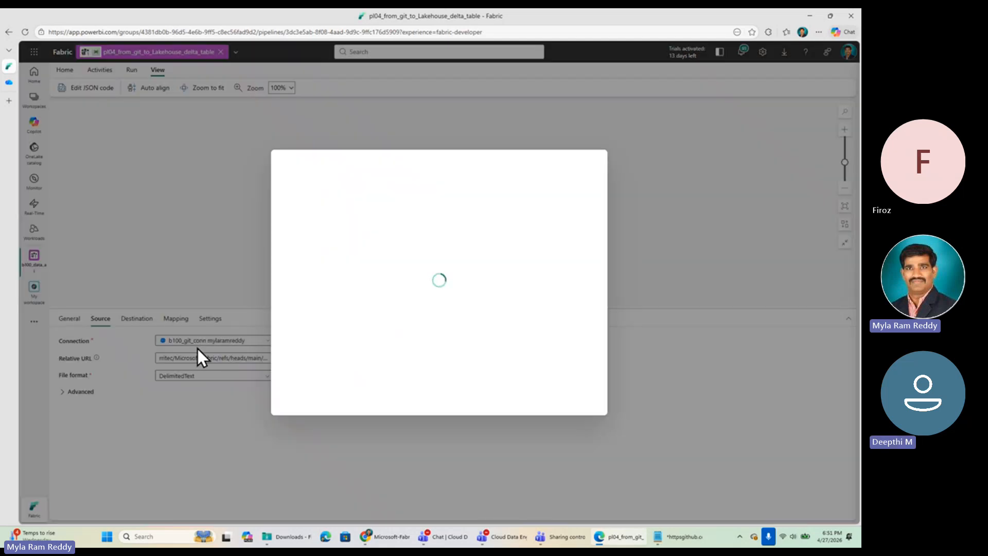
pyautogui.click(679, 538)
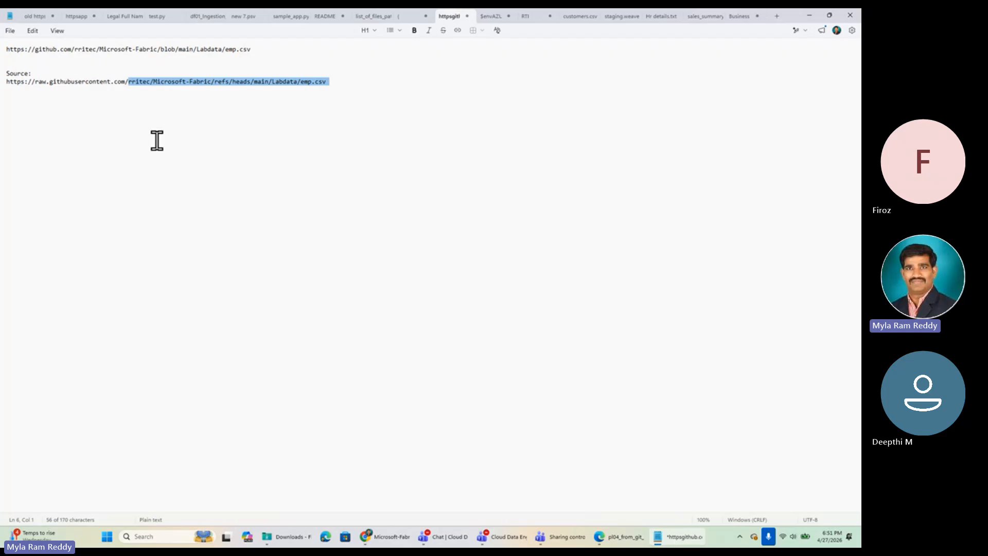
pyautogui.click(129, 83)
pyautogui.moveTo(130, 83); pyautogui.dragTo(1, 91)
pyautogui.hotkey('ctrl', 'c')
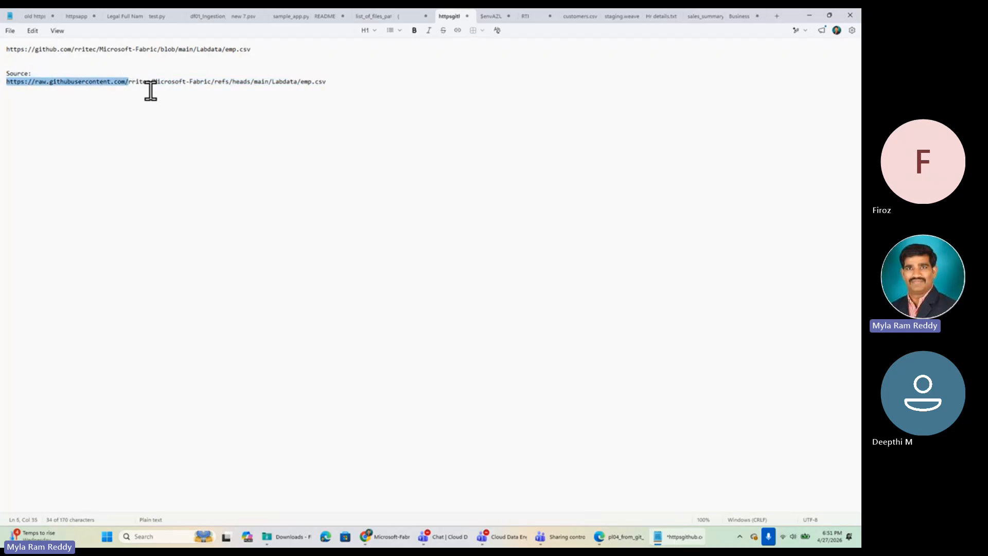
pyautogui.click(335, 82)
pyautogui.press('Return')
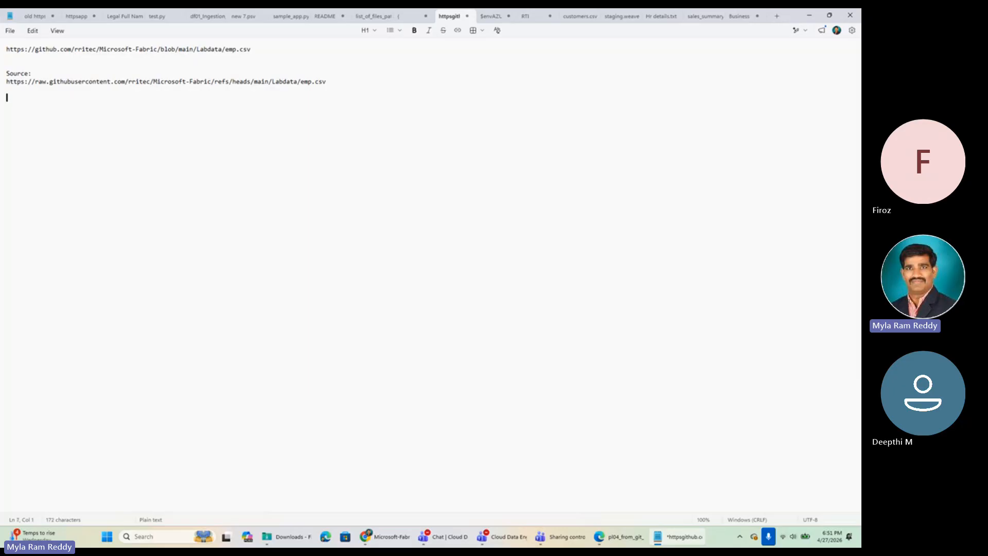
pyautogui.write('base URL')
pyautogui.press('Return')
pyautogui.press('Return')
pyautogui.hotkey('ctrl', 'v')
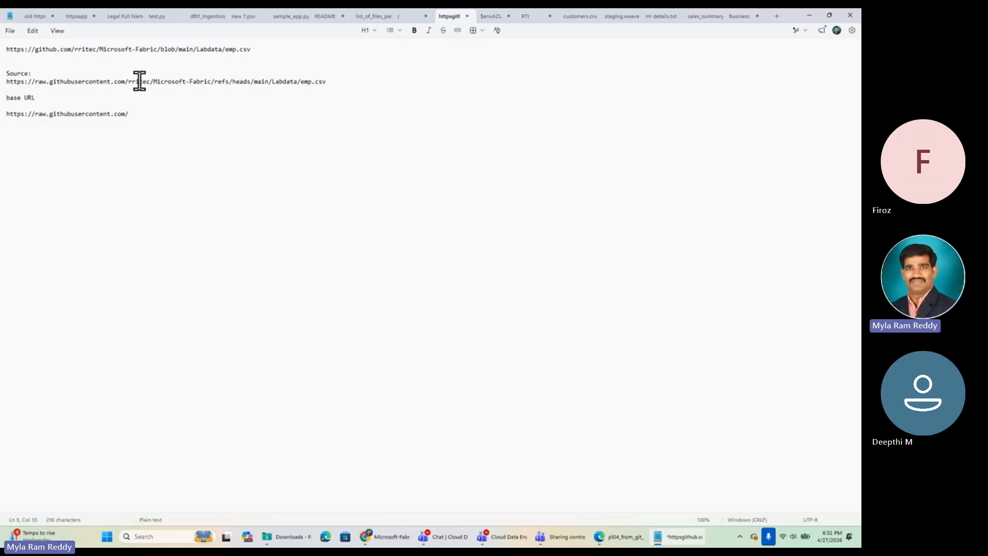
# Add a "Relative URL" heading below the base URL, followed by rritec/Microsoft-Fabric/refs/heads/main/Labdata/emp.csv copied from the source URL
pyautogui.moveTo(140, 81); pyautogui.dragTo(355, 81)
pyautogui.hotkey('ctrl', 'c')
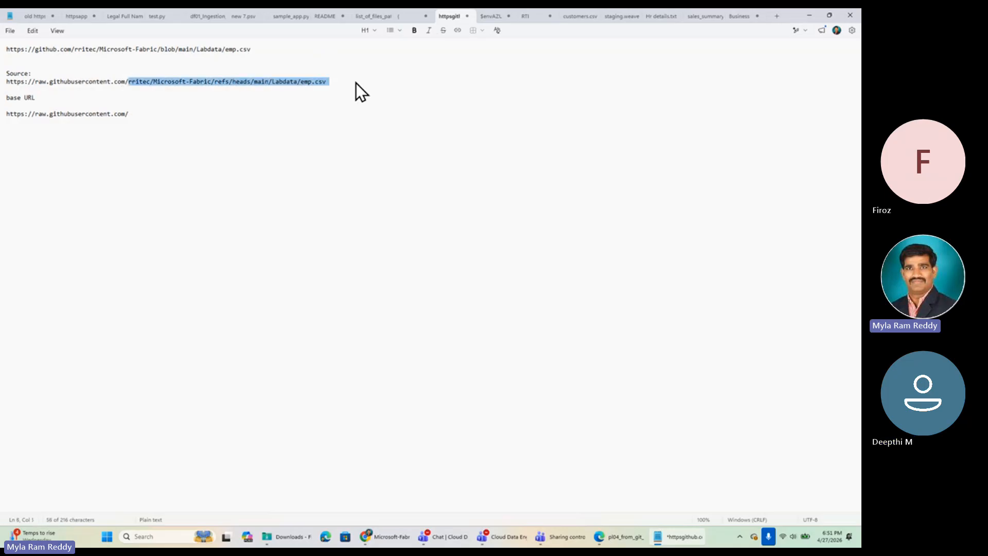
pyautogui.click(147, 113)
pyautogui.press('Return')
pyautogui.press('Return')
pyautogui.write('Re')
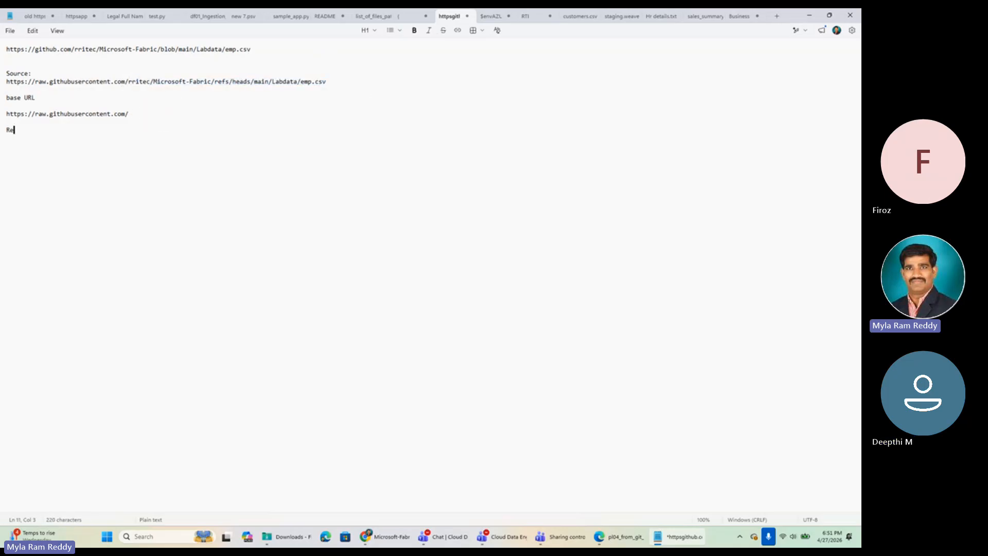
pyautogui.write('lative URL')
pyautogui.press('Return')
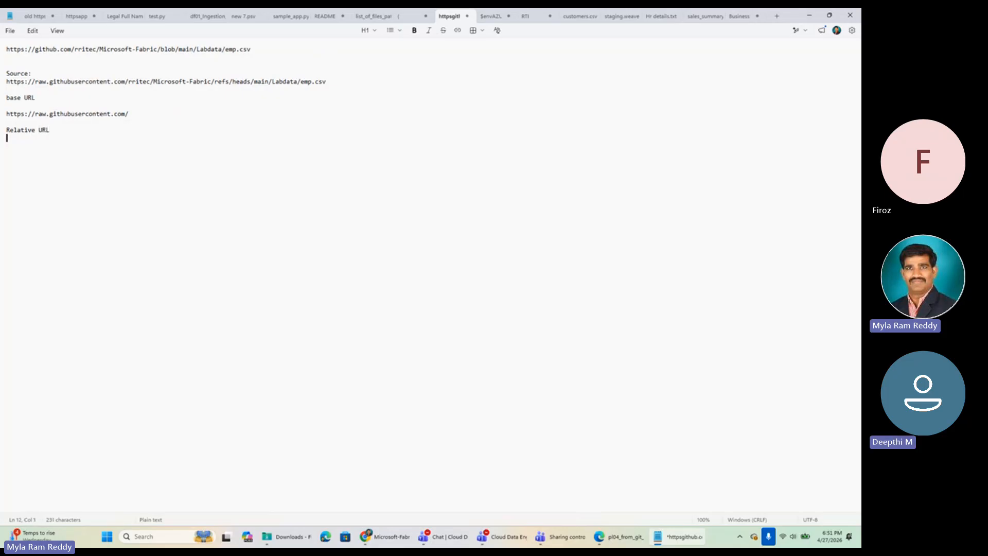
pyautogui.hotkey('ctrl', 'v')
pyautogui.press('Return')
pyautogui.moveTo(129, 114); pyautogui.dragTo(2, 105)
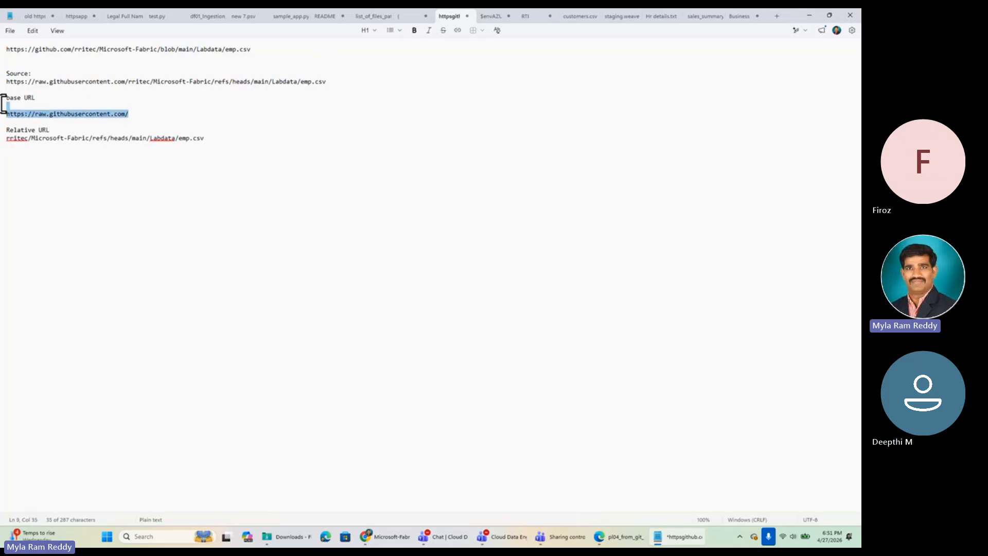
# Return to the Fabric connection editor and review the connection's base URL, name and authentication kind
pyautogui.hotkey('alt', 'Tab')
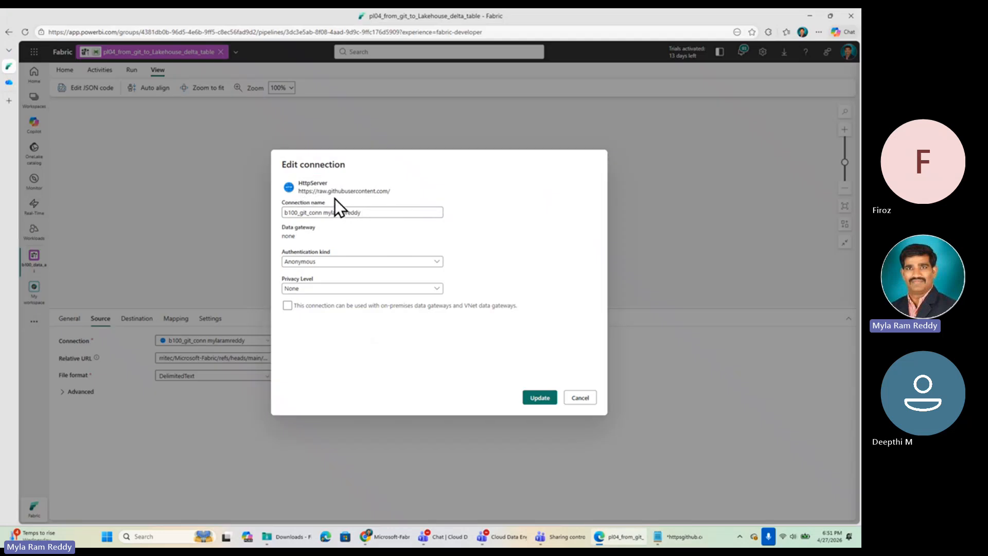
pyautogui.moveTo(295, 198); pyautogui.dragTo(430, 192)
pyautogui.moveTo(277, 219)
pyautogui.mouseDown()
pyautogui.moveTo(361, 220)
pyautogui.moveTo(289, 242)
pyautogui.moveTo(358, 265)
pyautogui.moveTo(339, 251)
pyautogui.mouseUp()
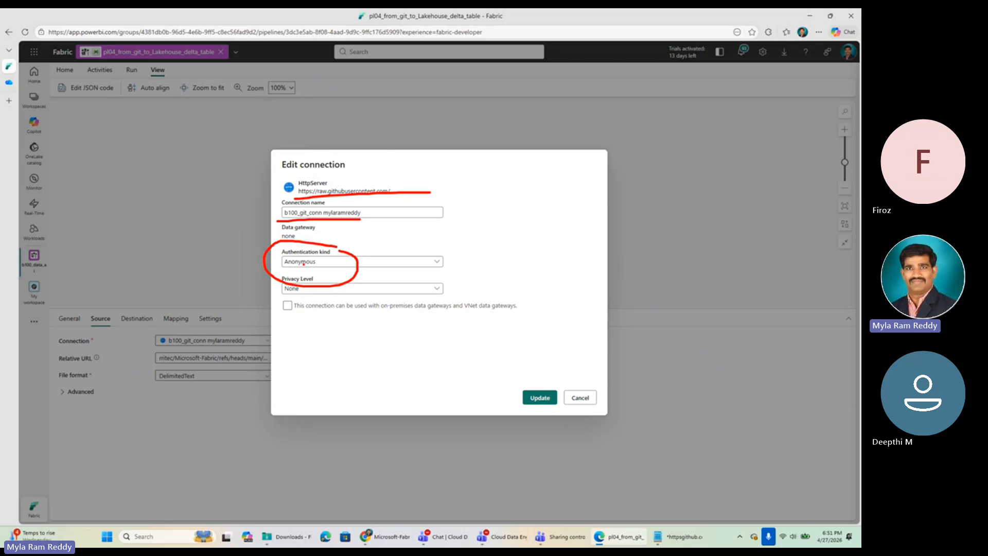
pyautogui.press('Escape')
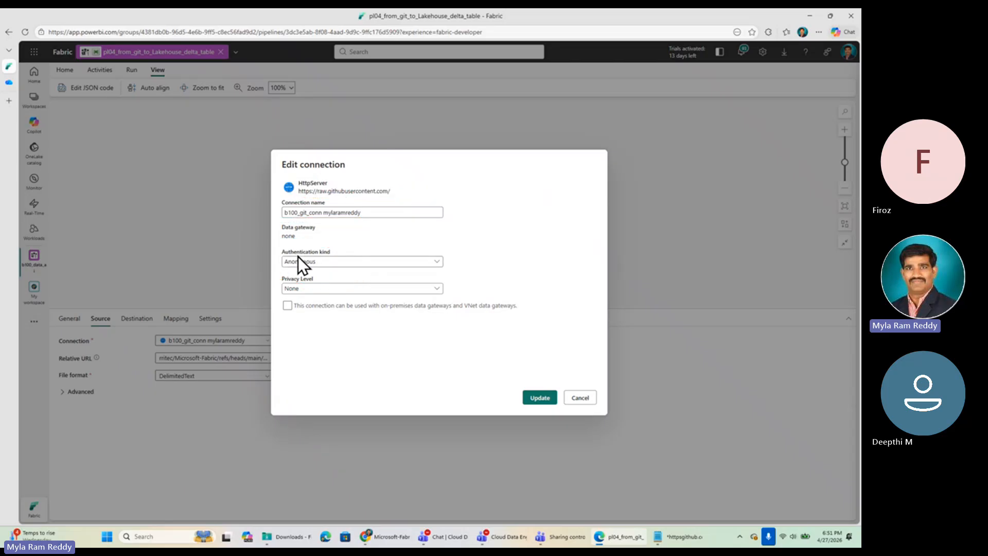
# Examine the fields required by the Basic authentication kind, and cancel the connection edit
pyautogui.click(331, 266)
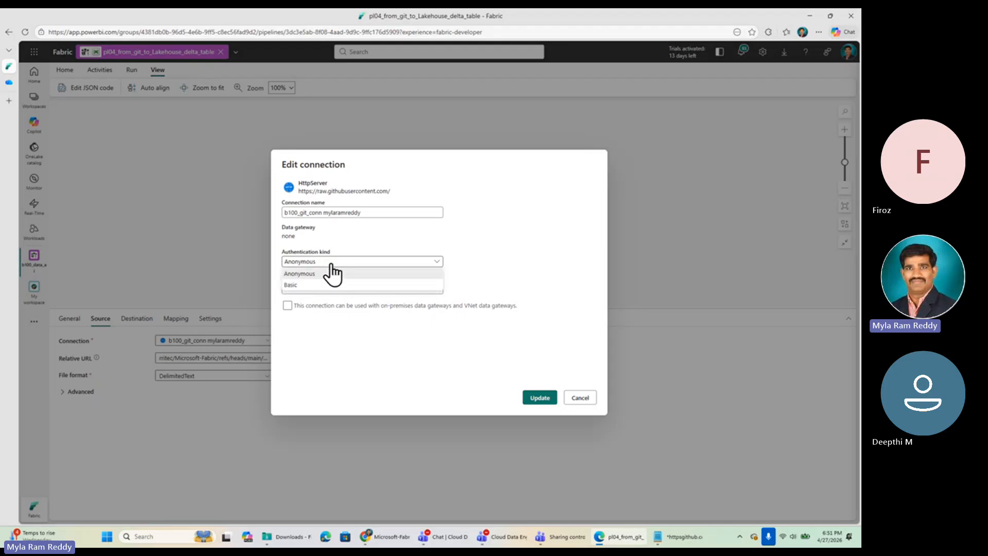
pyautogui.click(303, 287)
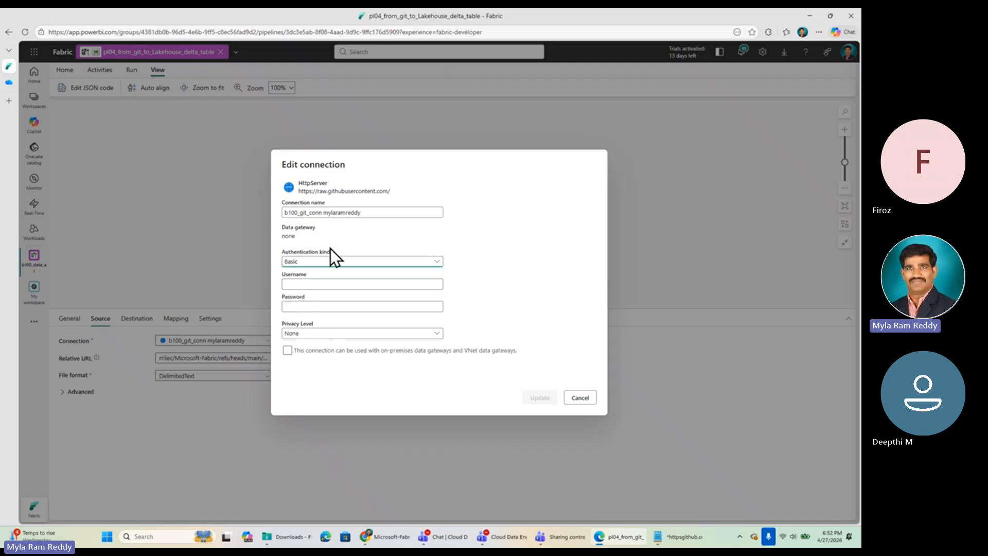
pyautogui.click(581, 398)
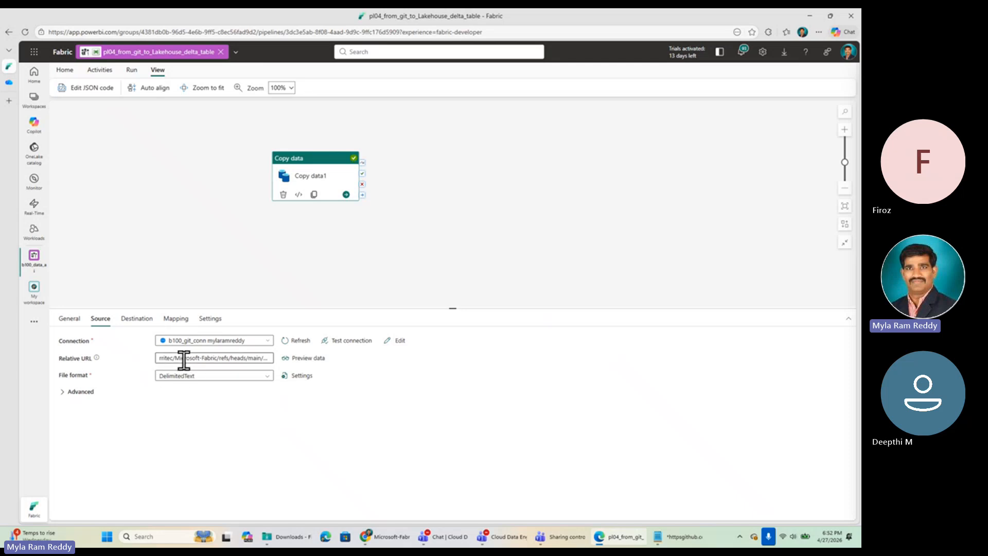
# Review the Copy data activity's destination settings
pyautogui.click(138, 319)
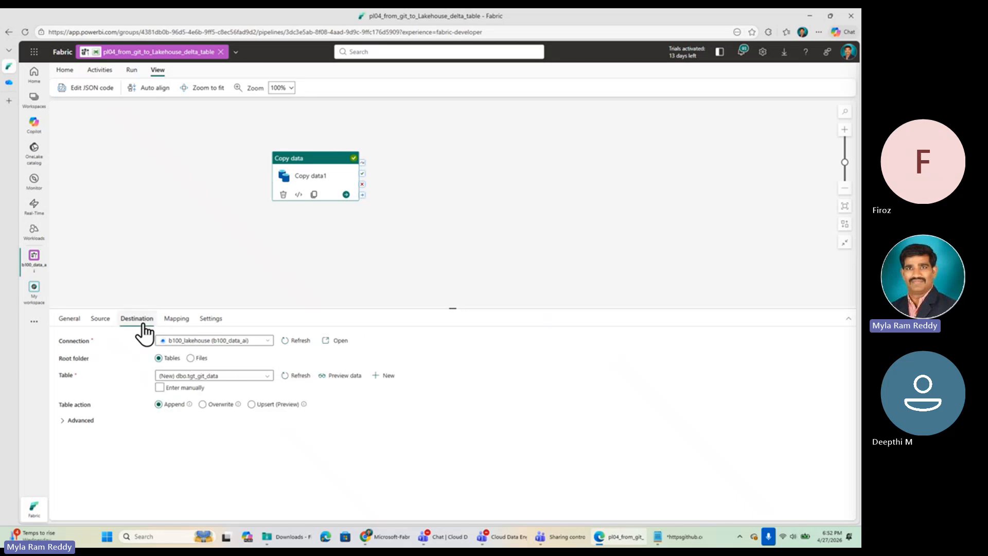